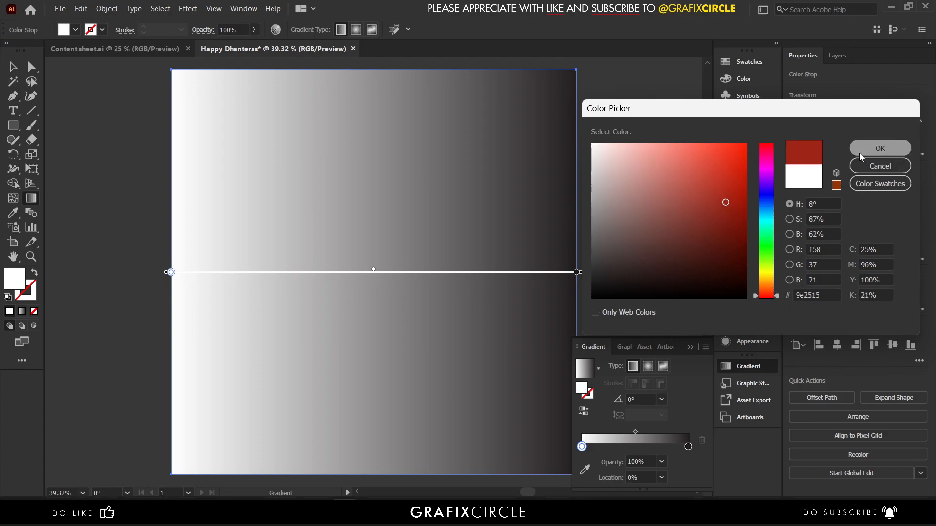
Set the starting colour stop of the background square's gradient to e33e20
click(880, 148)
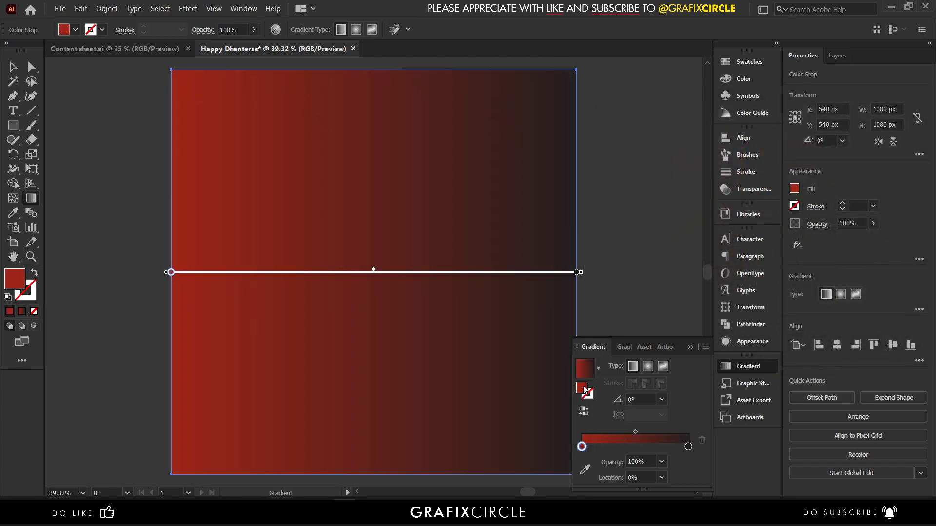
double_click(583, 388)
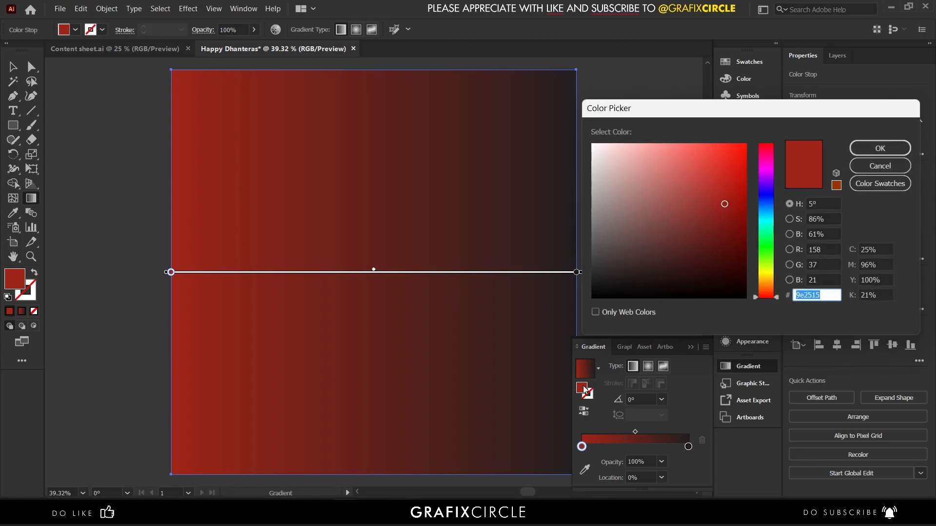
text(e33e20)
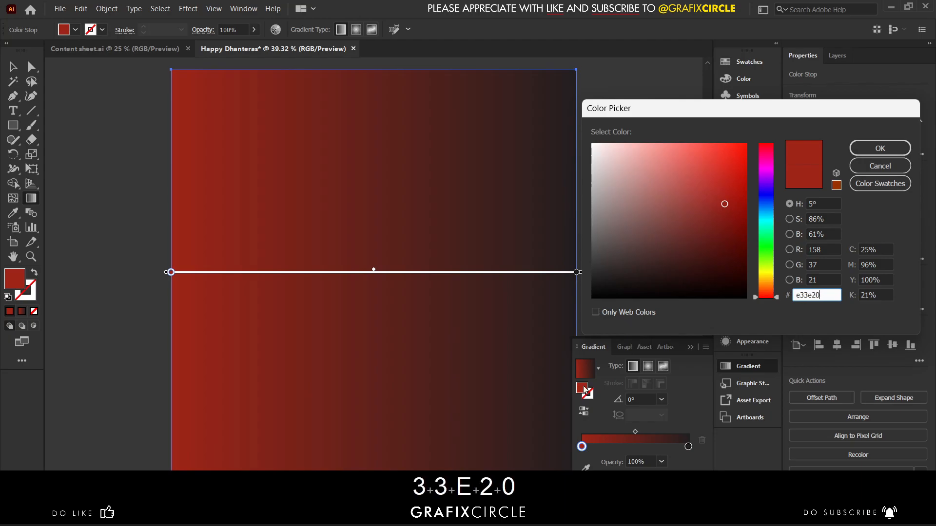
key(Return)
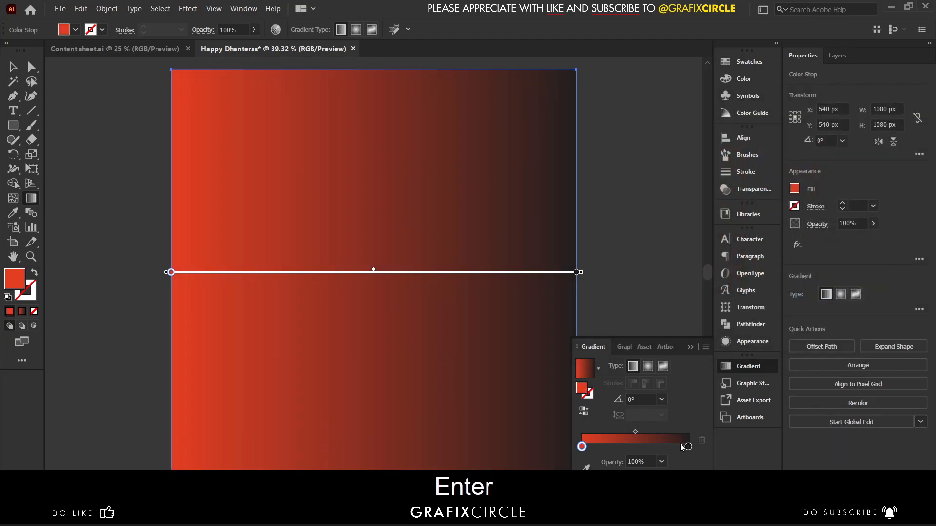
Set the ending colour stop of the background square's gradient to 9b0b06
click(688, 447)
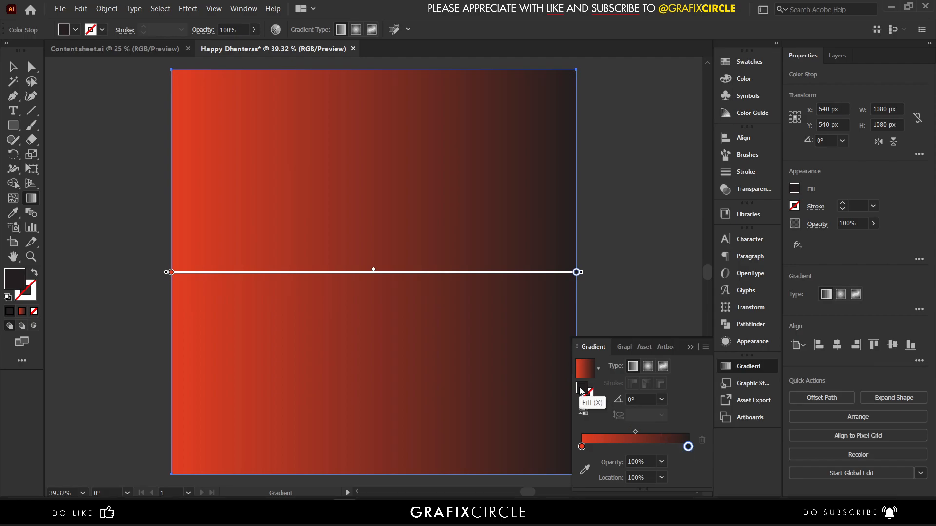
double_click(581, 389)
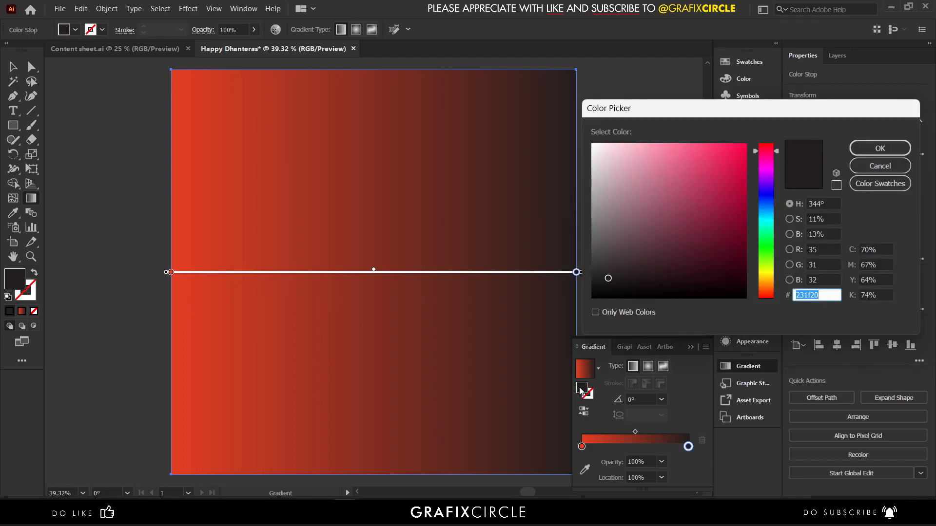
text(9b)
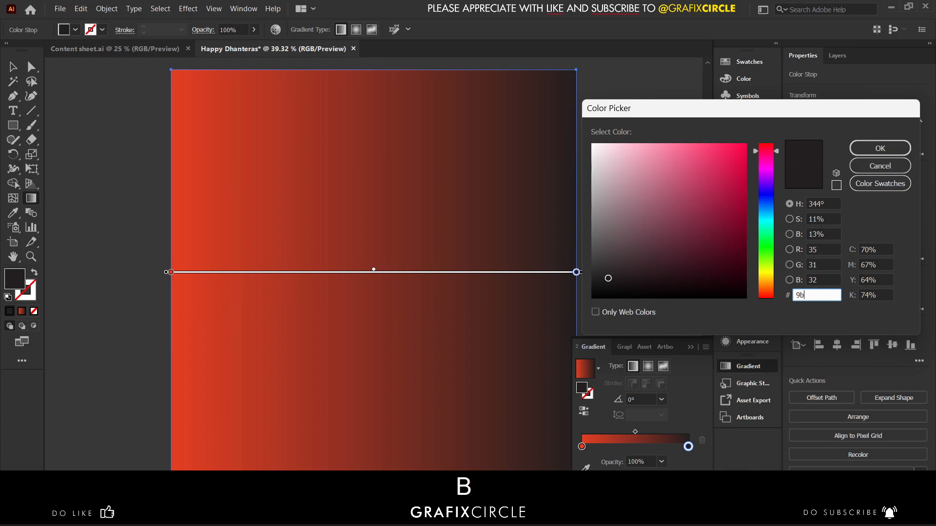
text(0b0)
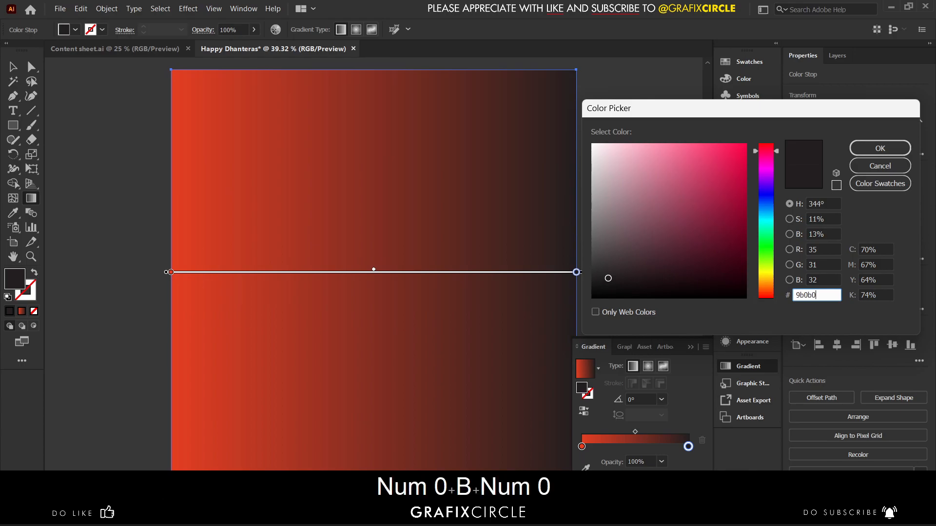
text(6)
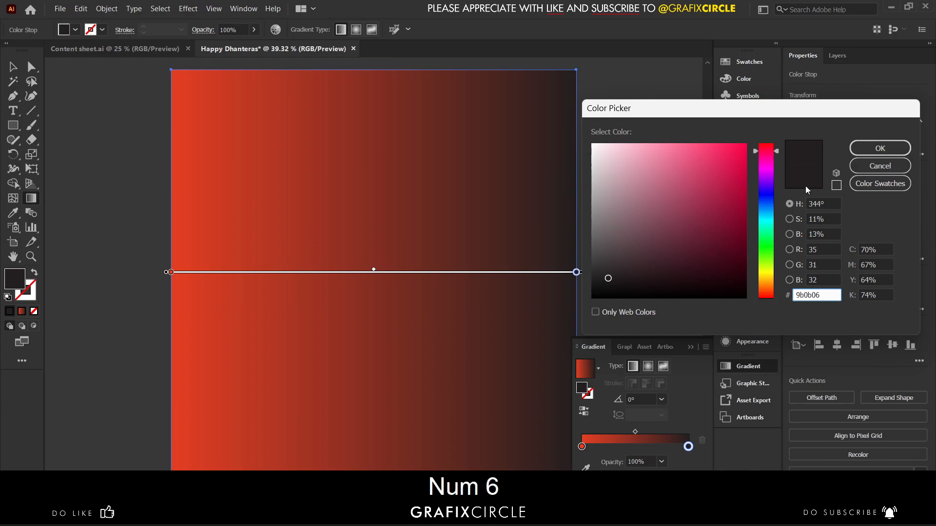
click(857, 151)
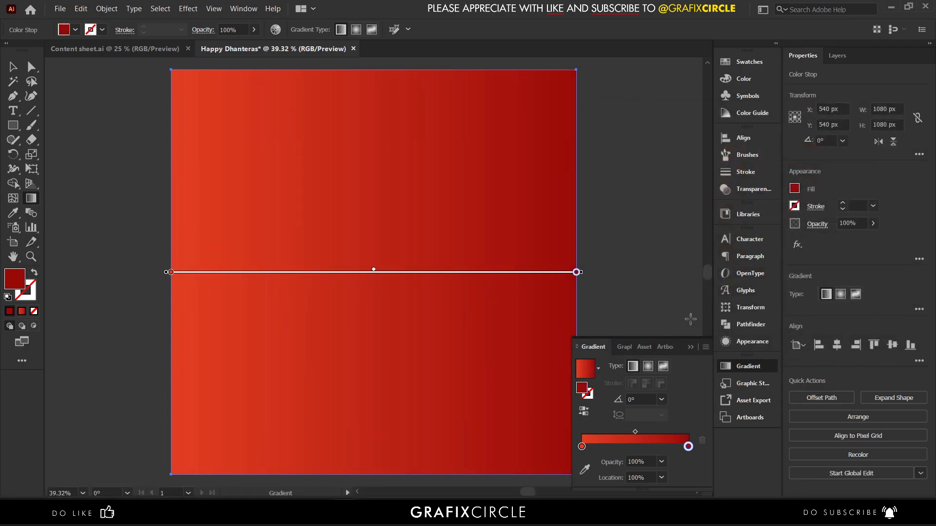
Change the background square's gradient type to radial and deselect the square
click(649, 368)
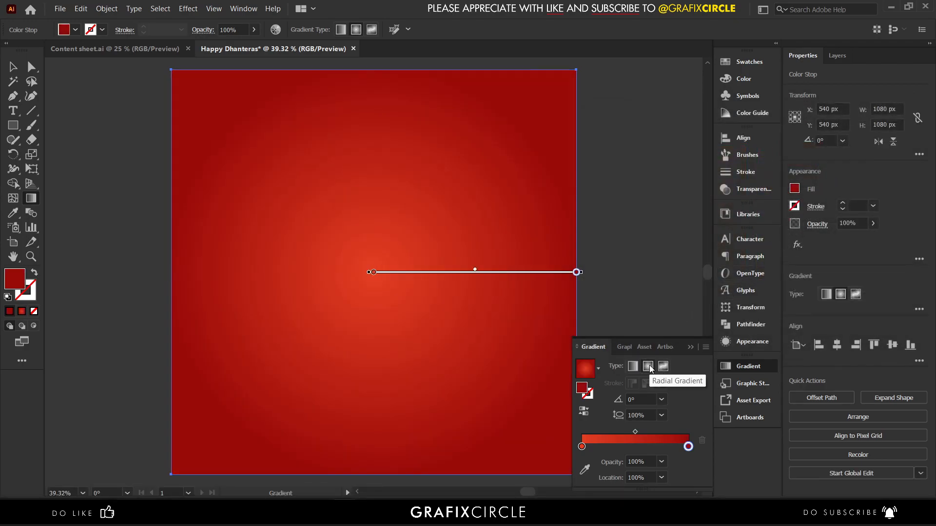
click(13, 68)
click(113, 172)
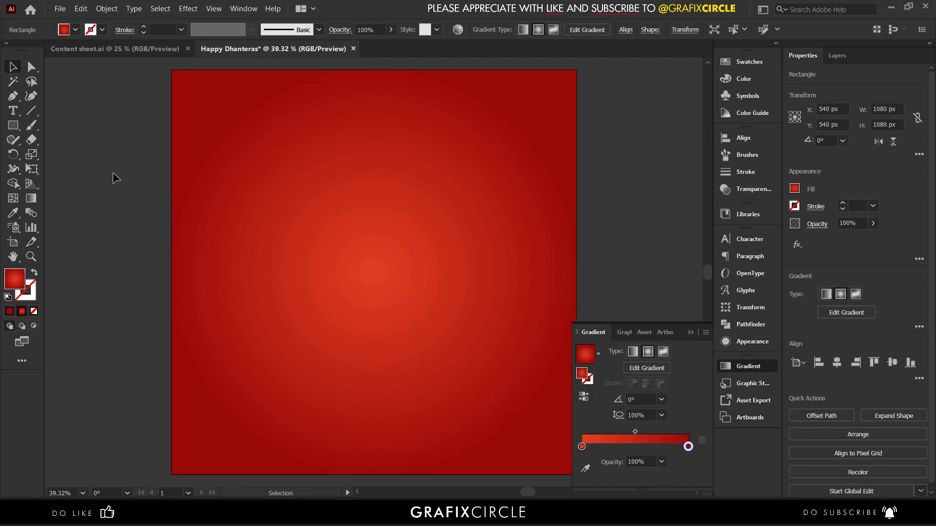
Draw a rectangle about 561 by 656 px down from the artboard's upper edge and centre it horizontally on the artboard
click(13, 127)
scroll(238, 186, up, 2)
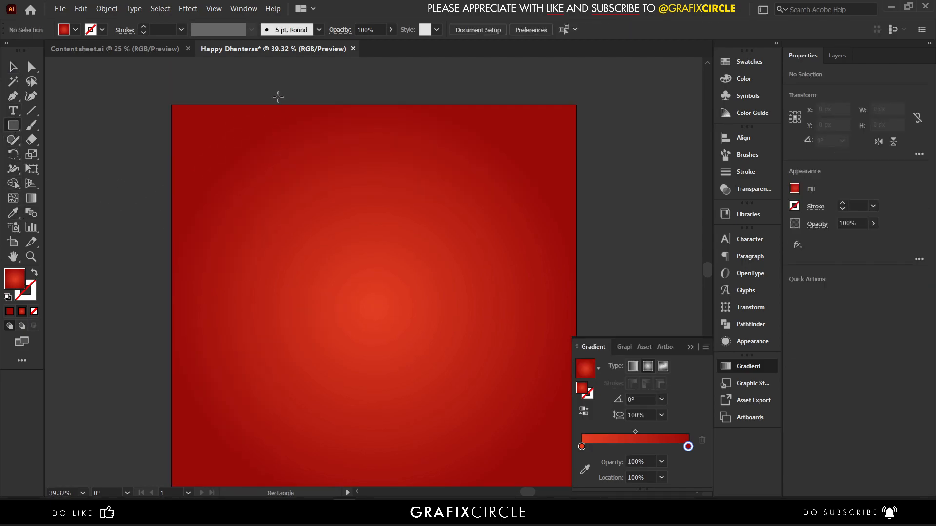
mouse_move(272, 105)
mouse_down()
mouse_move(376, 260)
mouse_move(481, 360)
mouse_move(482, 351)
mouse_up()
scroll(484, 349, down, 1)
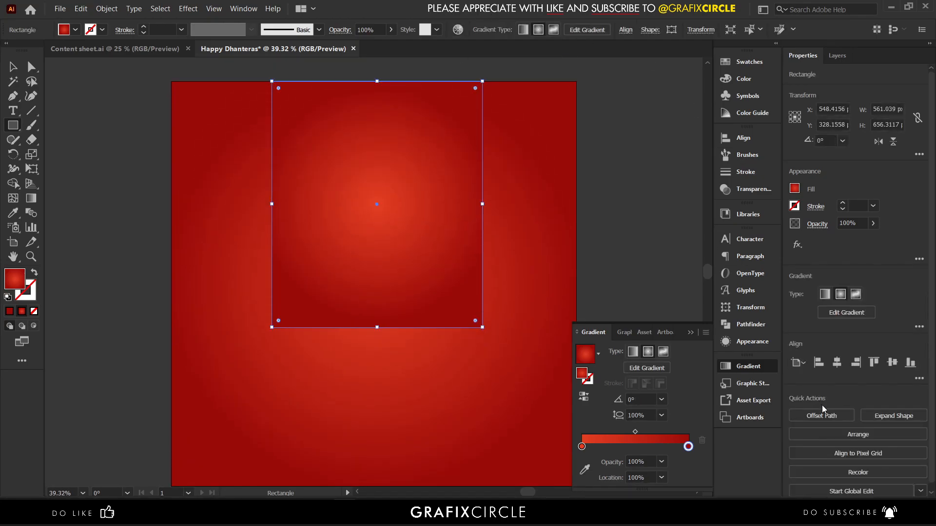
click(838, 362)
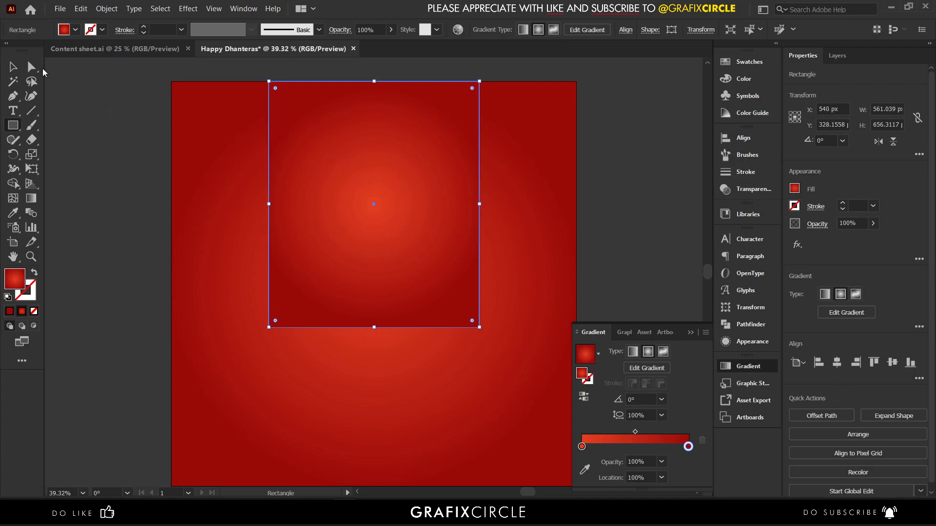
Round only the two lower corners of the new rectangle and deselect it
click(13, 67)
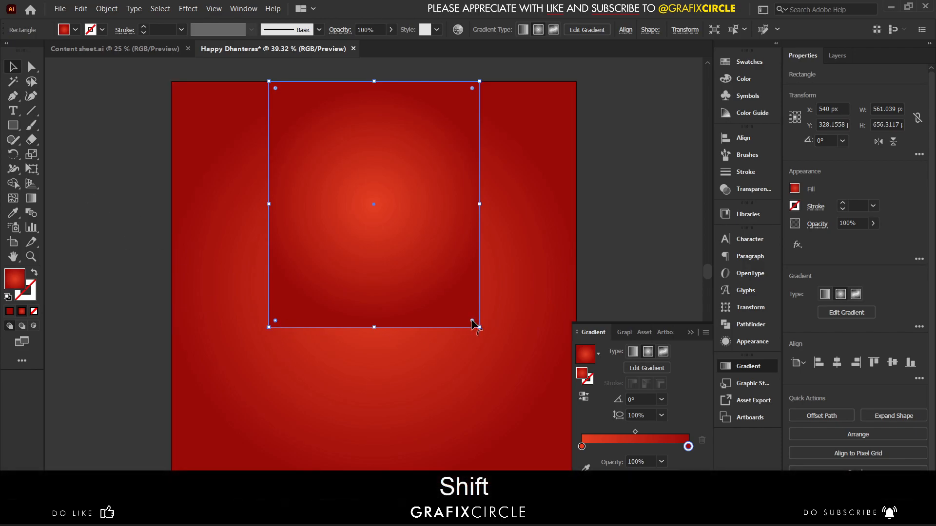
drag(471, 322, 470, 287)
click(113, 124)
Set the starting colour stop of the rounded rectangle's radial gradient to 26004d
click(378, 210)
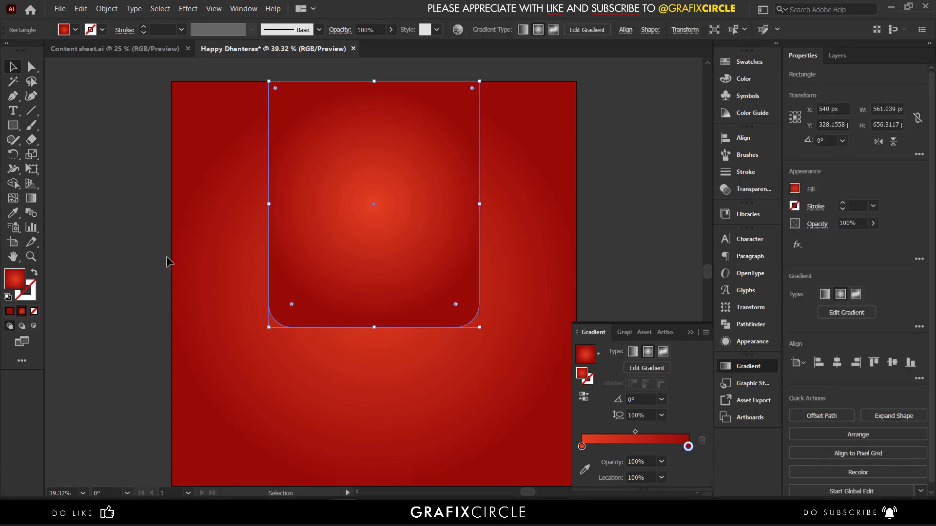
click(582, 447)
click(636, 368)
double_click(582, 388)
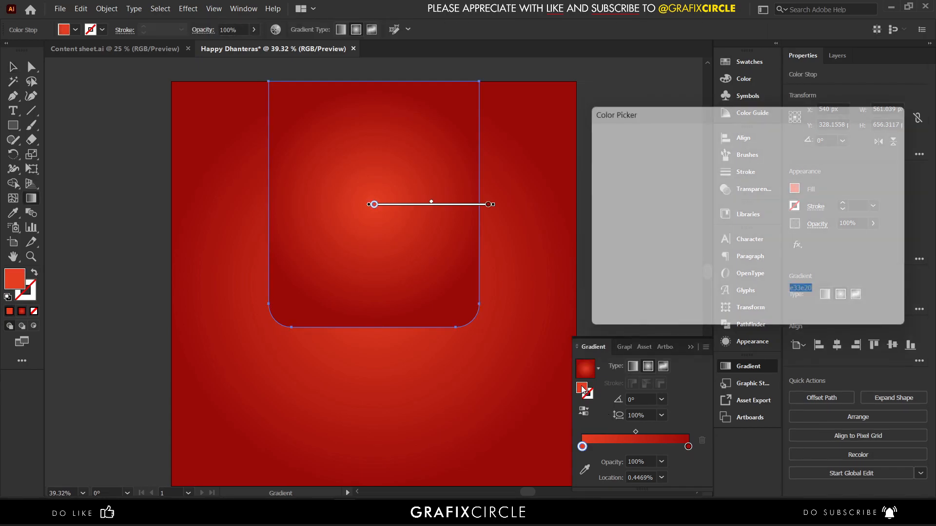
text(26)
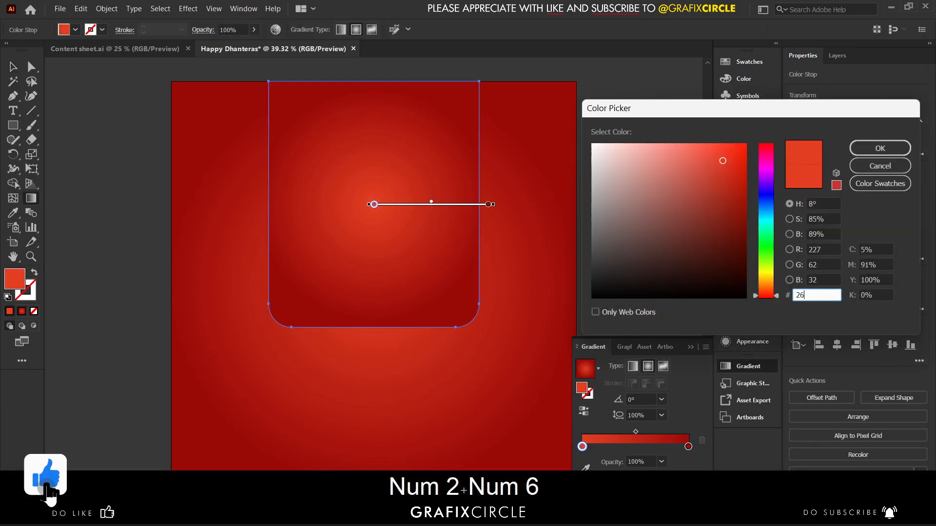
text(004d)
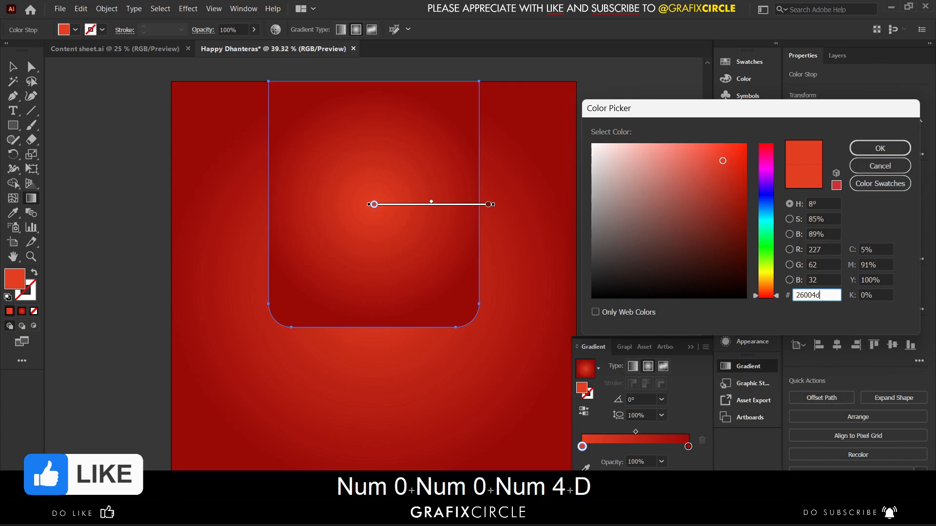
key(Return)
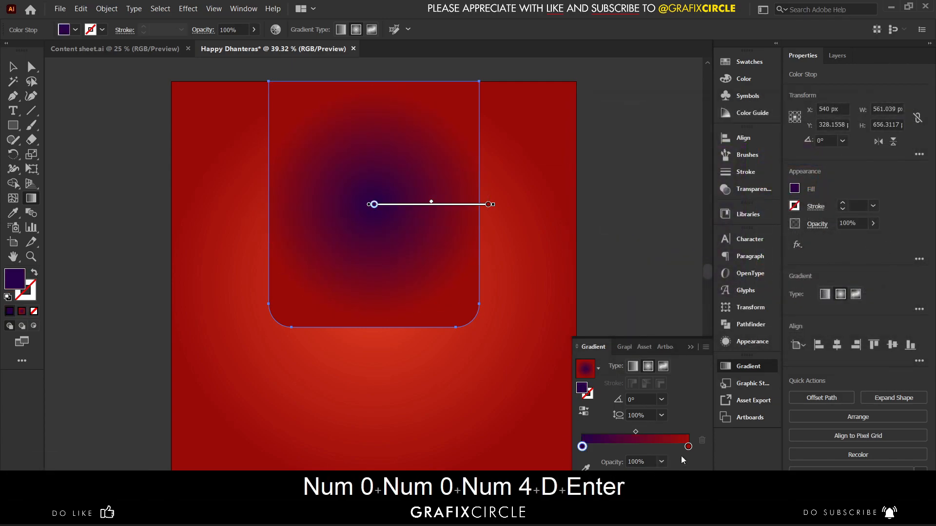
Set the ending colour stop of the rounded rectangle's gradient to 710048
click(688, 447)
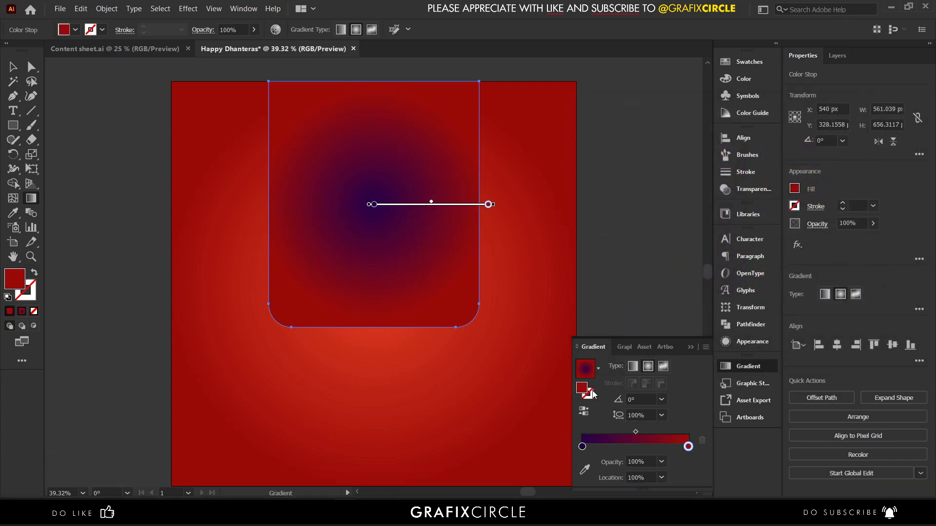
double_click(583, 389)
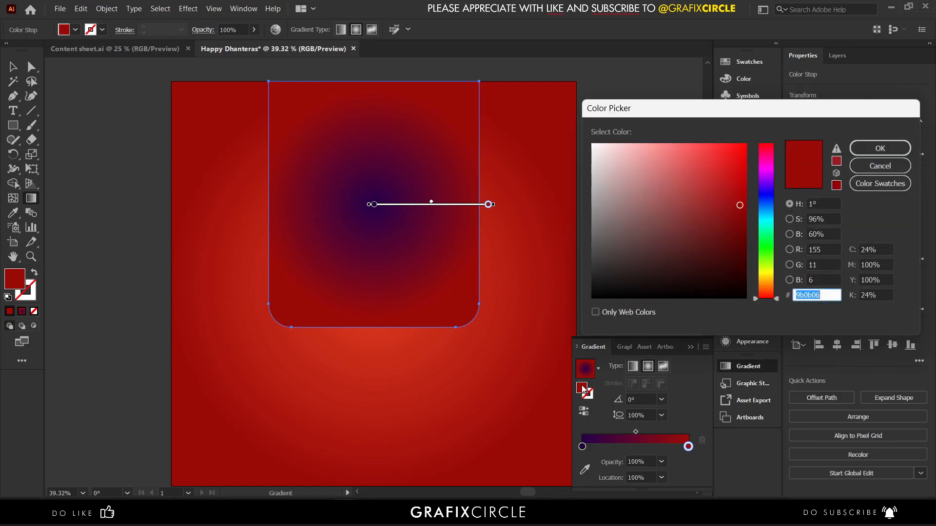
text(7100)
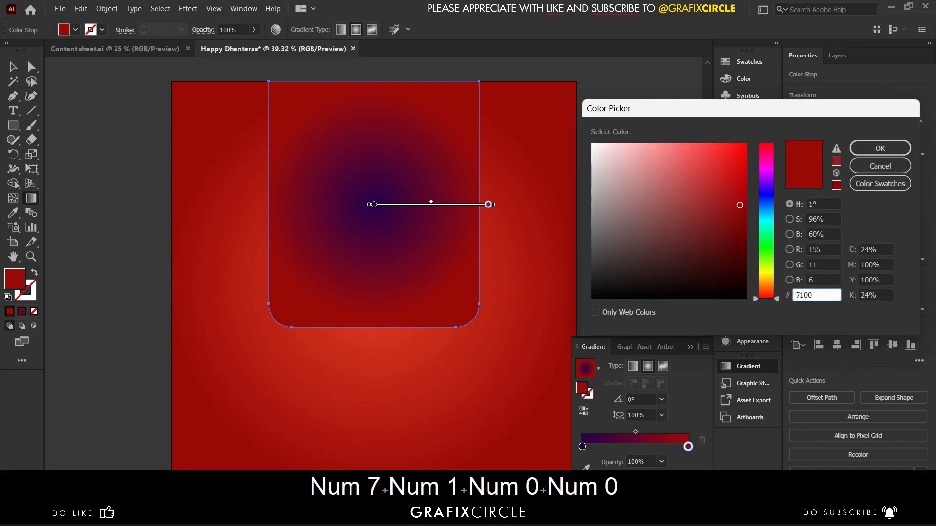
text(48)
key(Return)
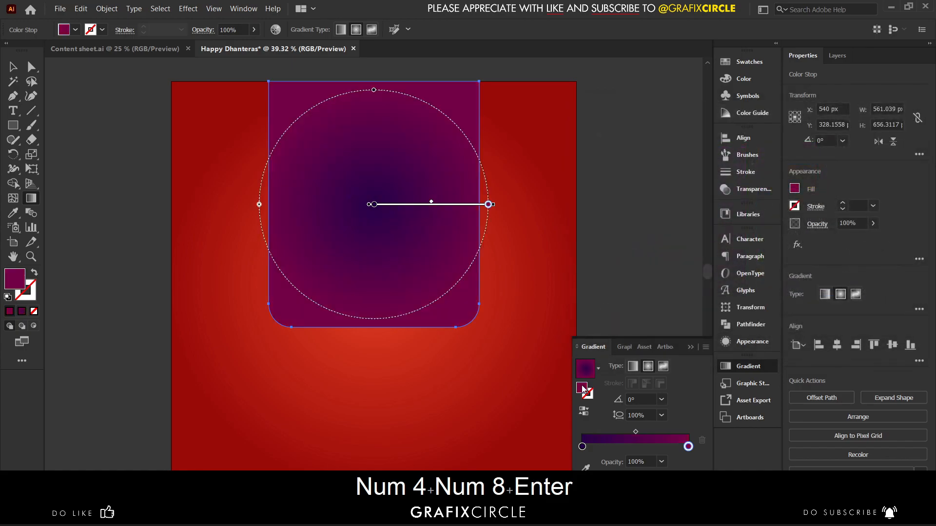
Reverse the rounded rectangle's gradient and reposition it with a lower centre and a larger radius, leaving the rectangle selected
click(582, 412)
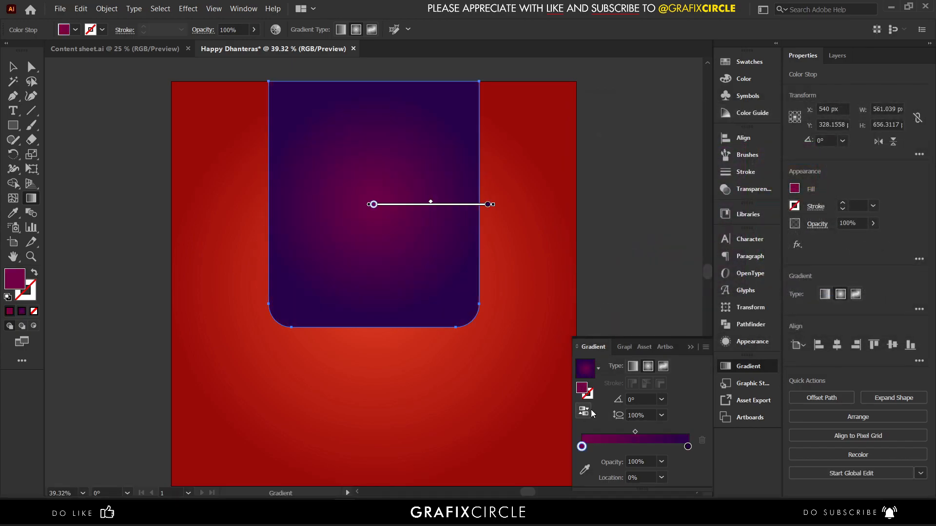
drag(385, 205, 386, 244)
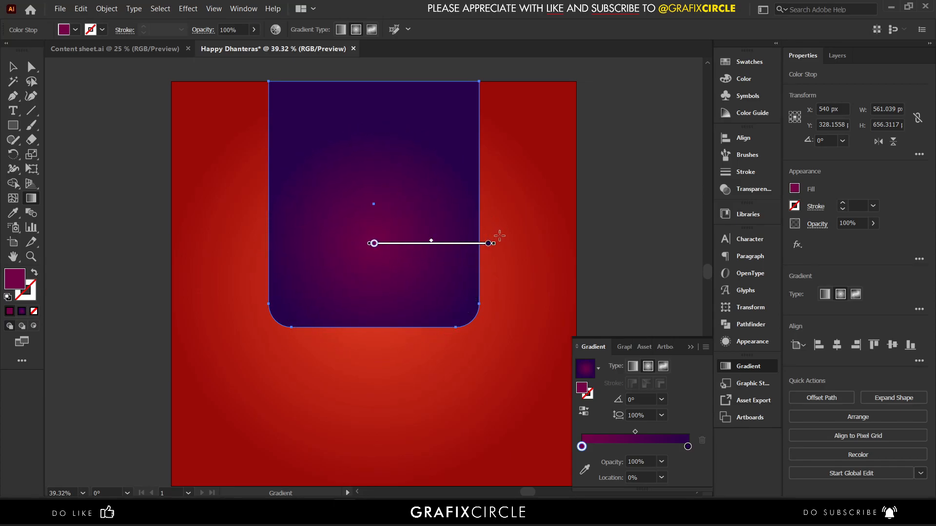
drag(493, 243, 524, 244)
click(15, 66)
click(88, 136)
click(354, 142)
click(81, 9)
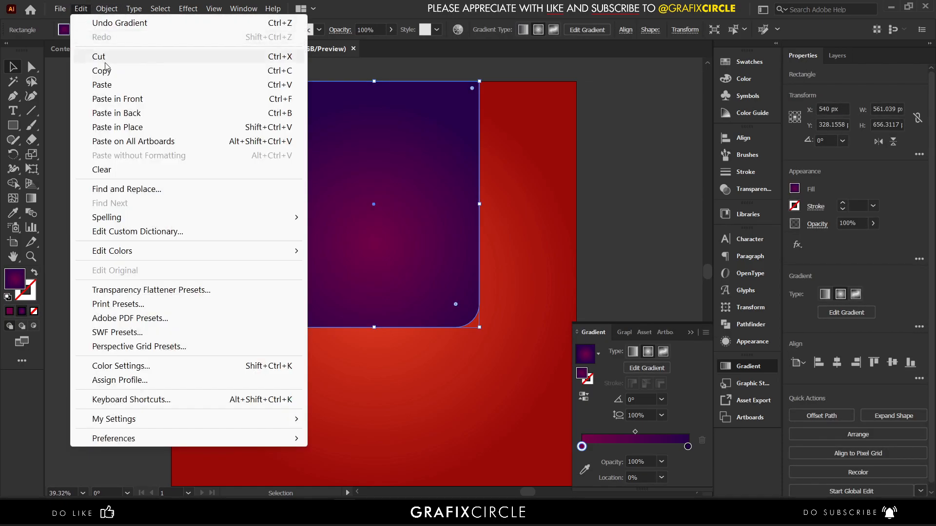
click(100, 58)
key(ctrl+z)
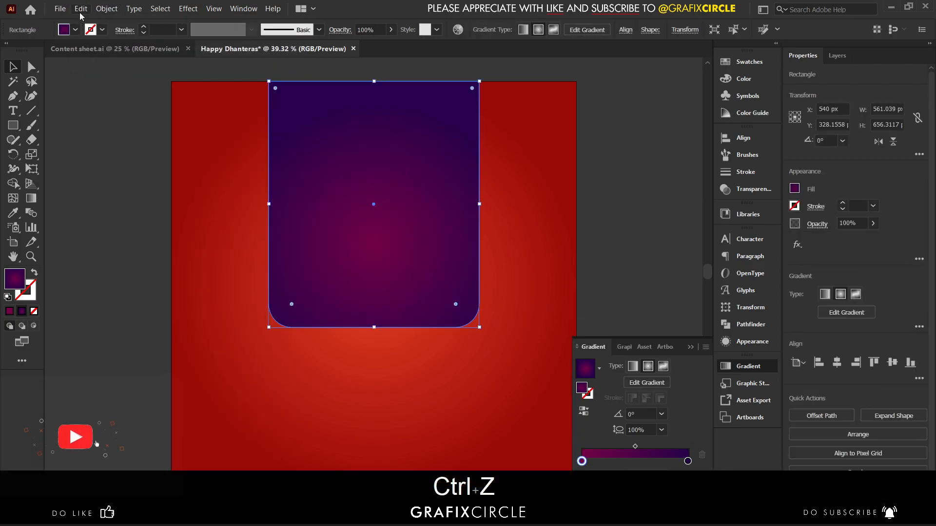
Duplicate the purple rounded rectangle by copy and paste, and align the copy to the artboard's upper edge over the original
click(81, 9)
click(108, 72)
click(81, 9)
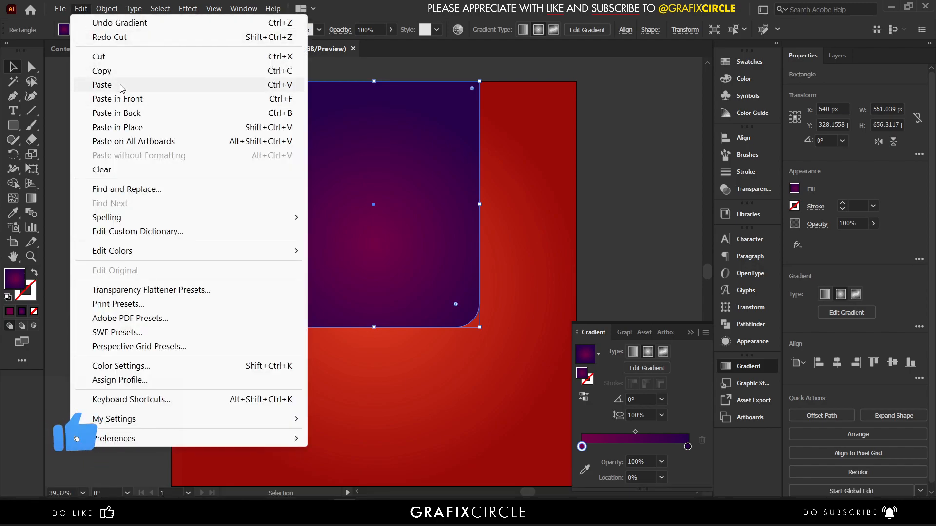
click(119, 86)
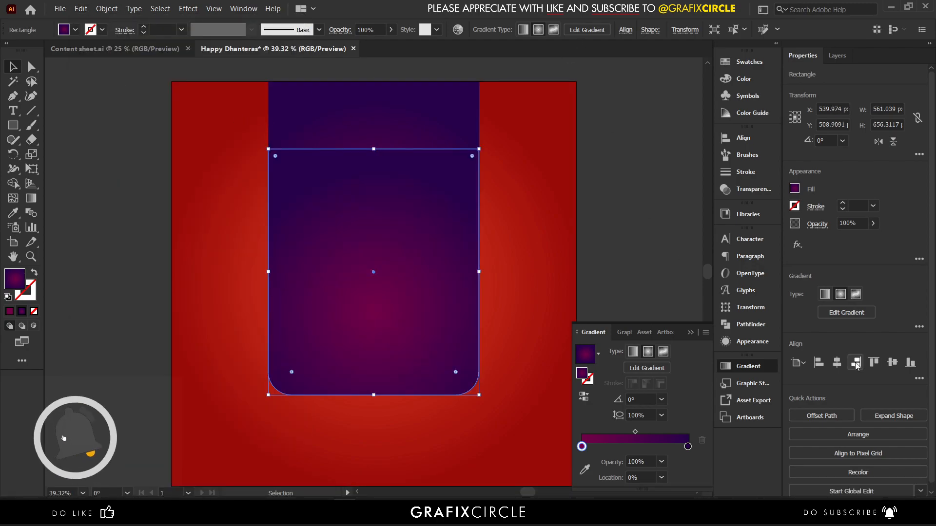
key(ctrl+z)
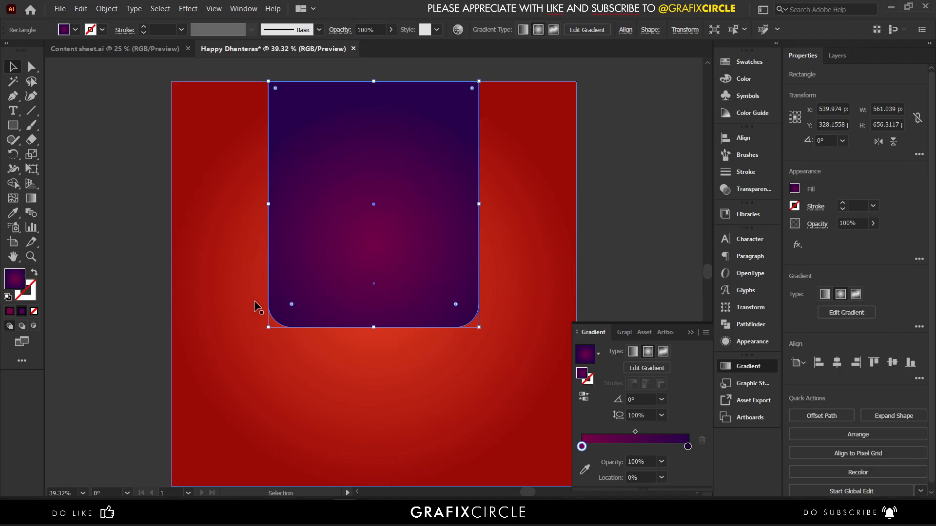
Recolour the copied rounded rectangle as an unfilled outline with a yellow ffff00 stroke
click(10, 312)
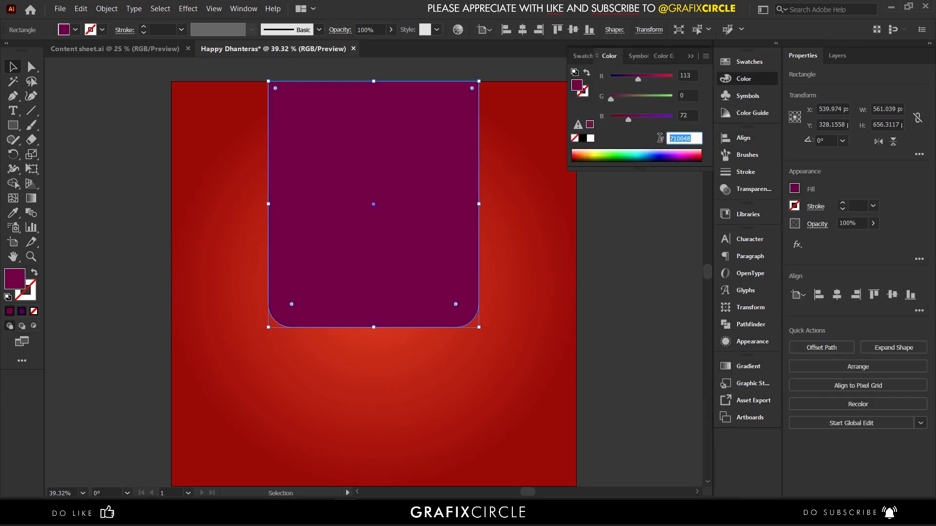
text(f)
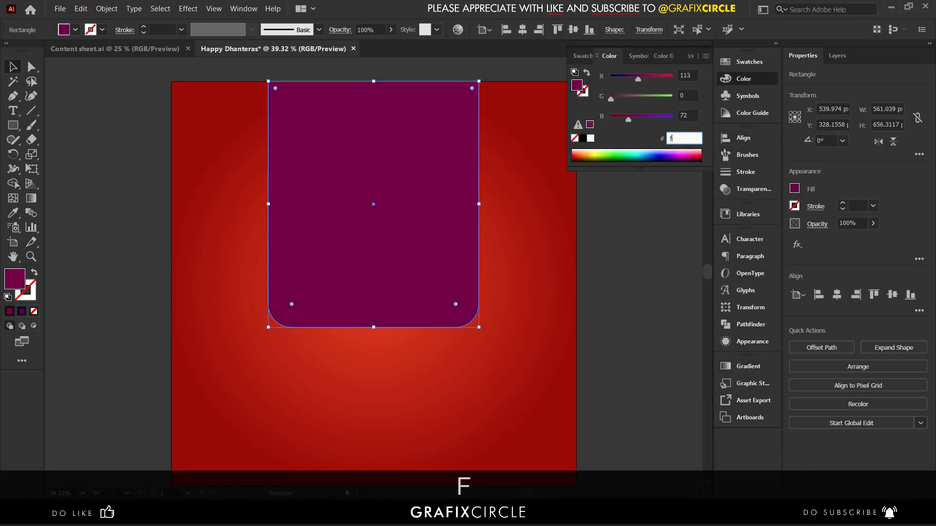
text(fff00)
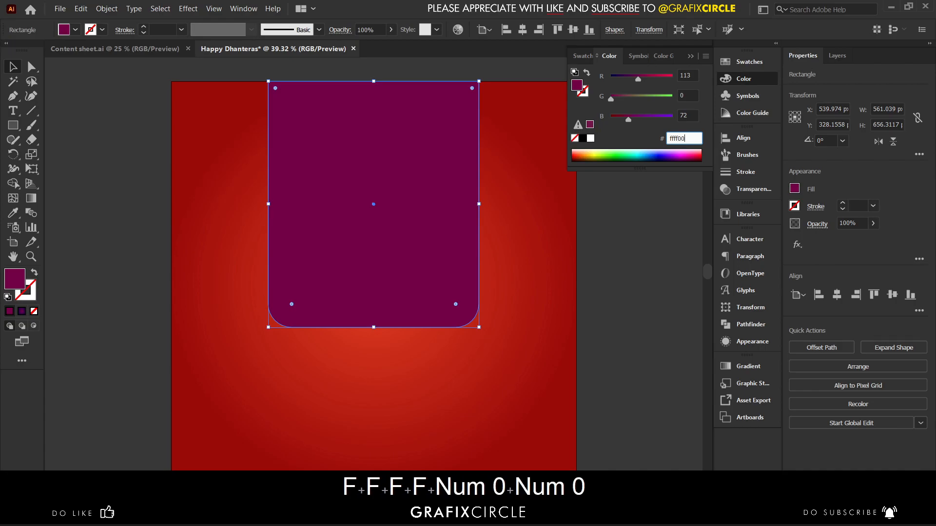
key(Return)
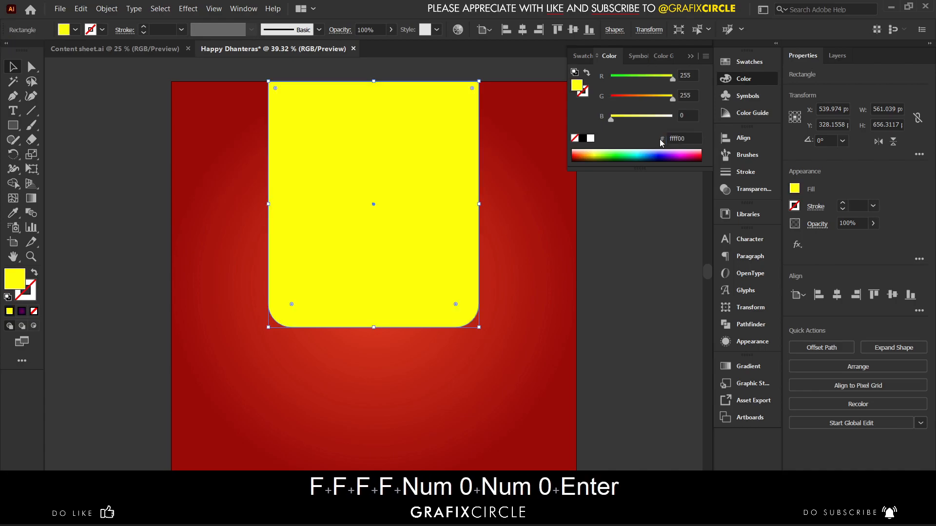
click(34, 272)
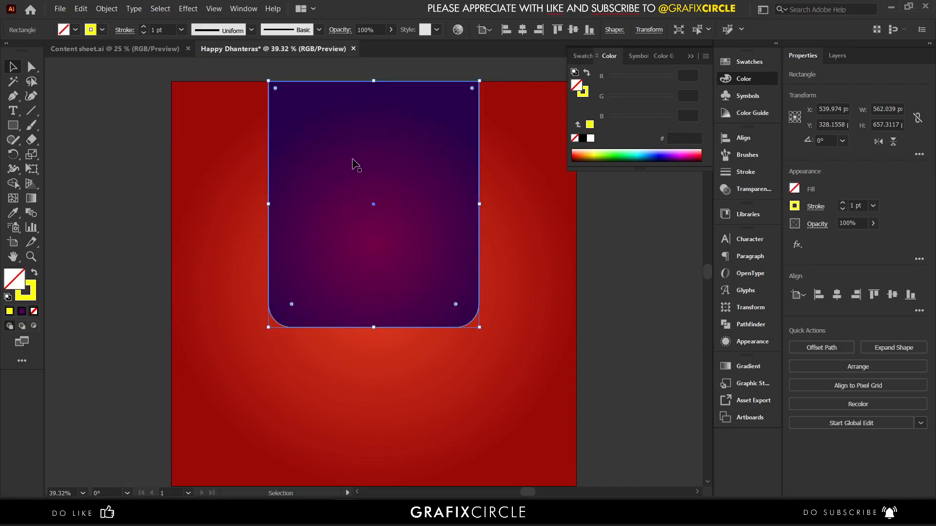
Offset the yellow outline slightly down and to the right of the purple panel, and set its stroke weight to 2 pt
scroll(355, 164, up, 2)
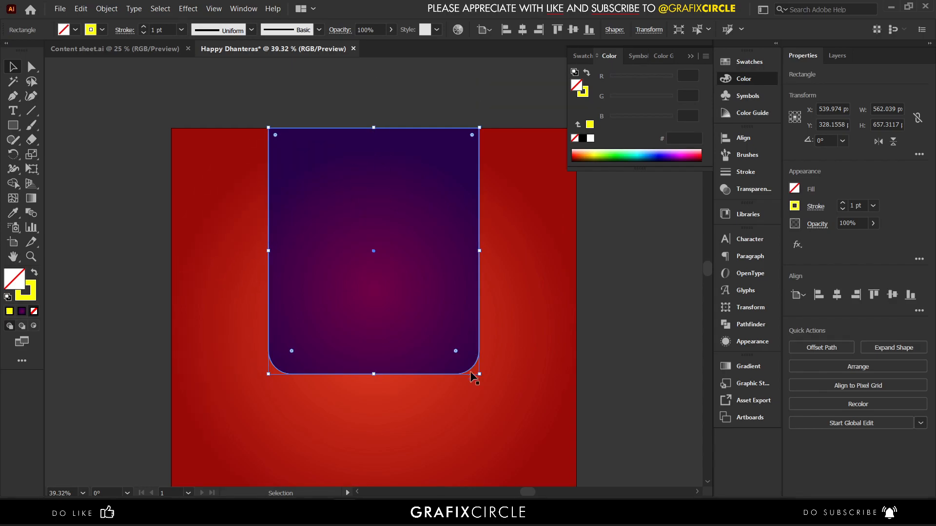
drag(480, 356, 487, 363)
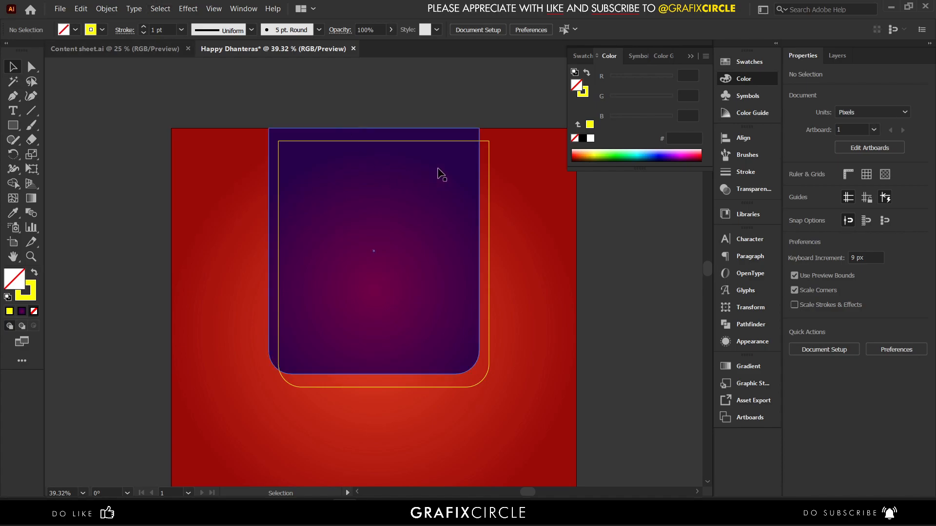
click(490, 145)
click(181, 30)
click(201, 95)
click(202, 94)
click(278, 155)
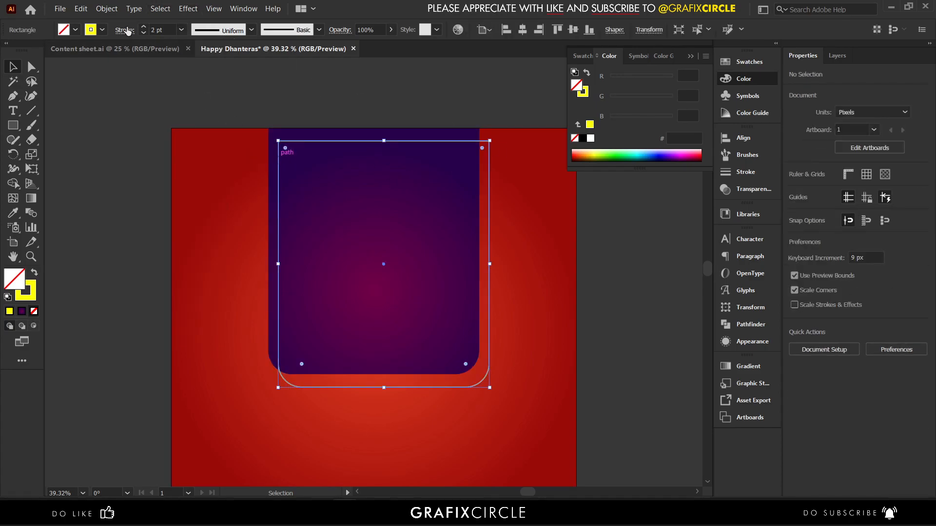
Expand the yellow outline's stroke into a filled shape and deselect it
click(107, 9)
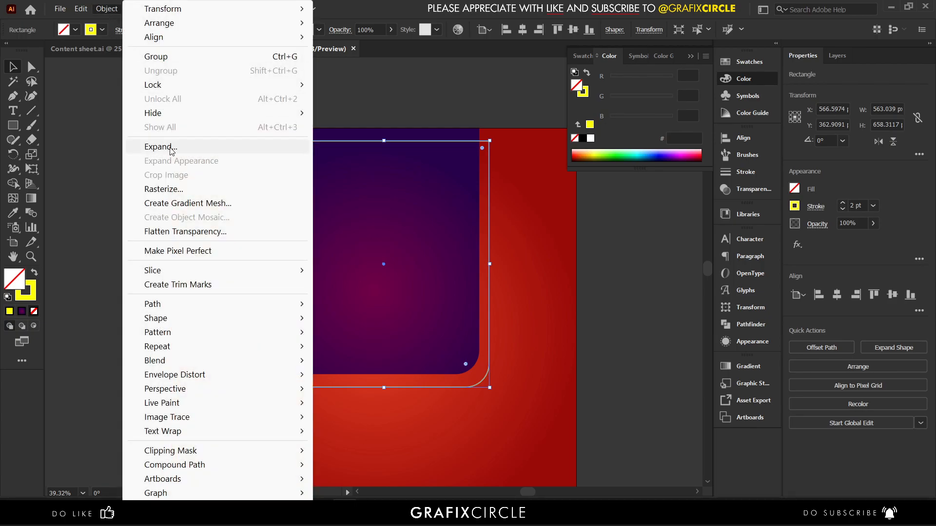
click(160, 147)
click(438, 326)
click(169, 125)
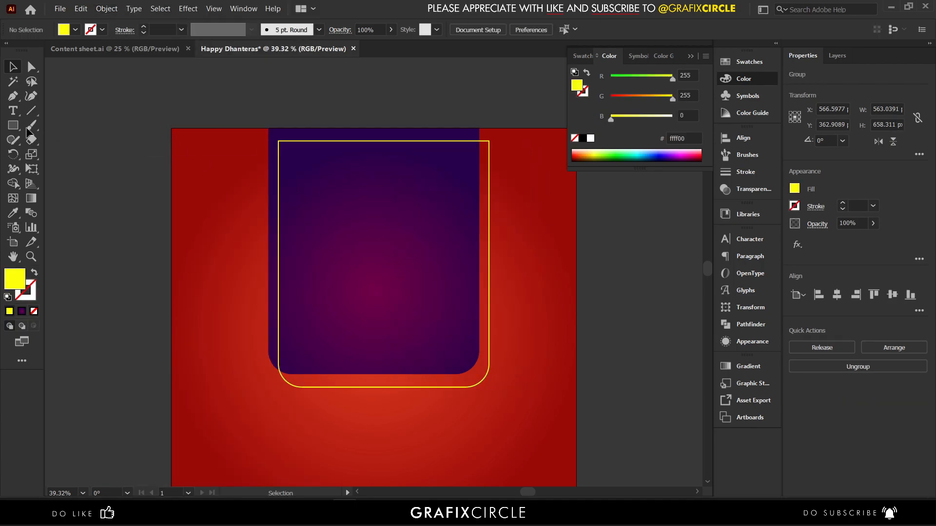
Draw a wide rectangle over the outline's upper end and remove it together with the outline's upper edge using Shape Builder
key(m)
drag(255, 117, 510, 152)
key(v)
shift+click(488, 236)
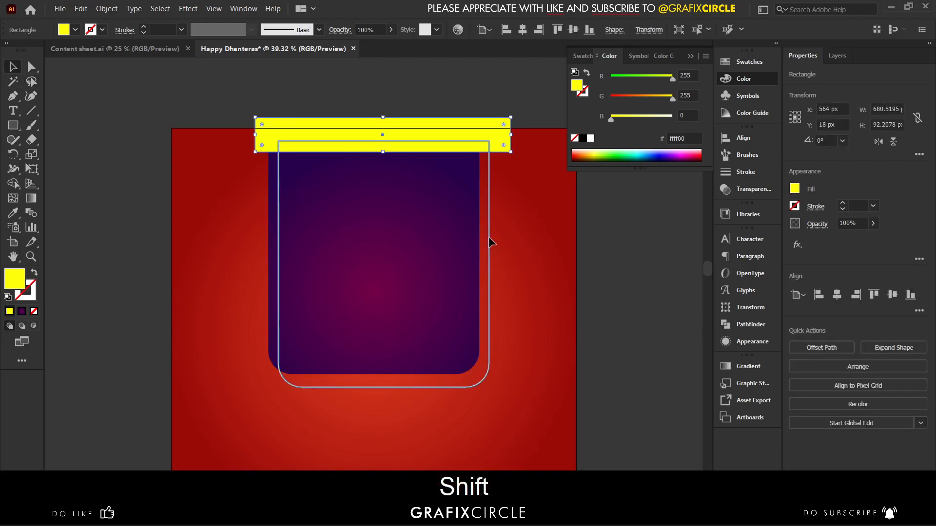
click(13, 198)
drag(303, 150, 317, 89)
key(v)
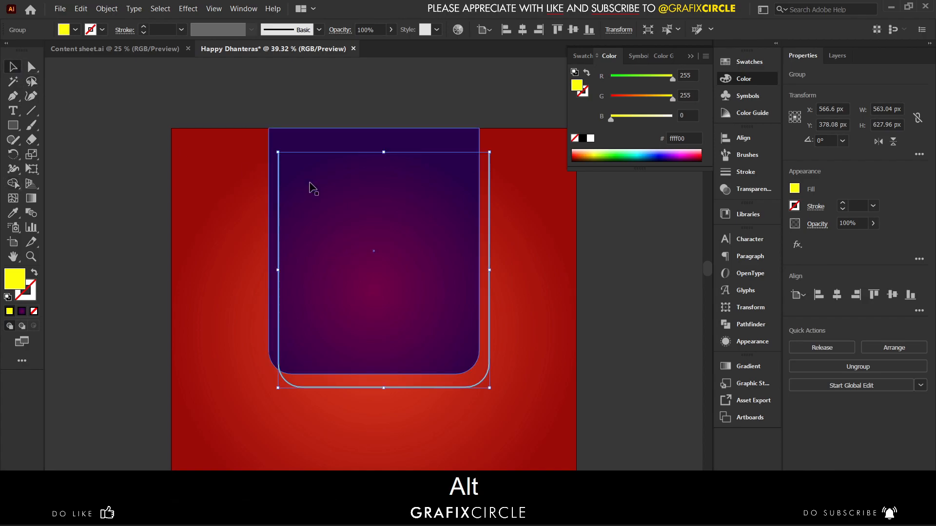
Isolate the outline group and extend both open upper ends 72 px upward past the artboard edge using Direct Selection
double_click(490, 205)
click(30, 67)
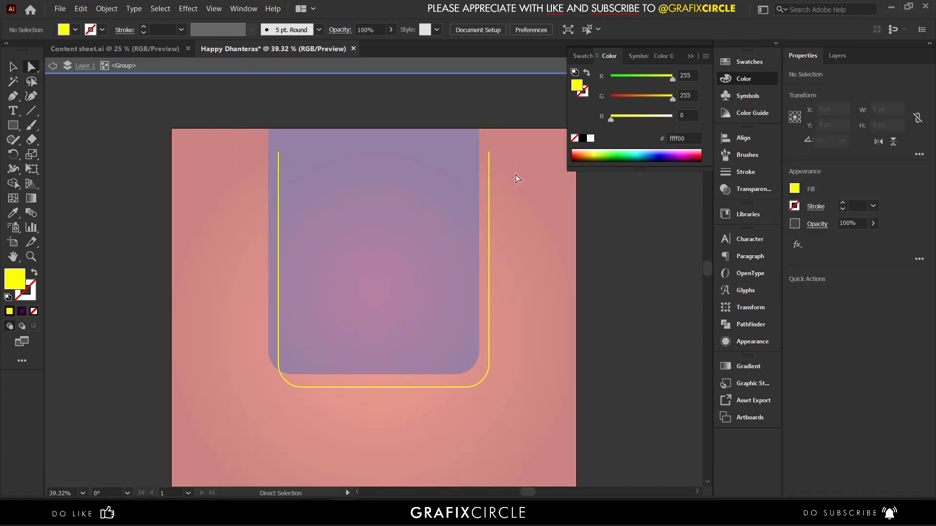
drag(514, 174, 515, 175)
scroll(485, 181, up, 1)
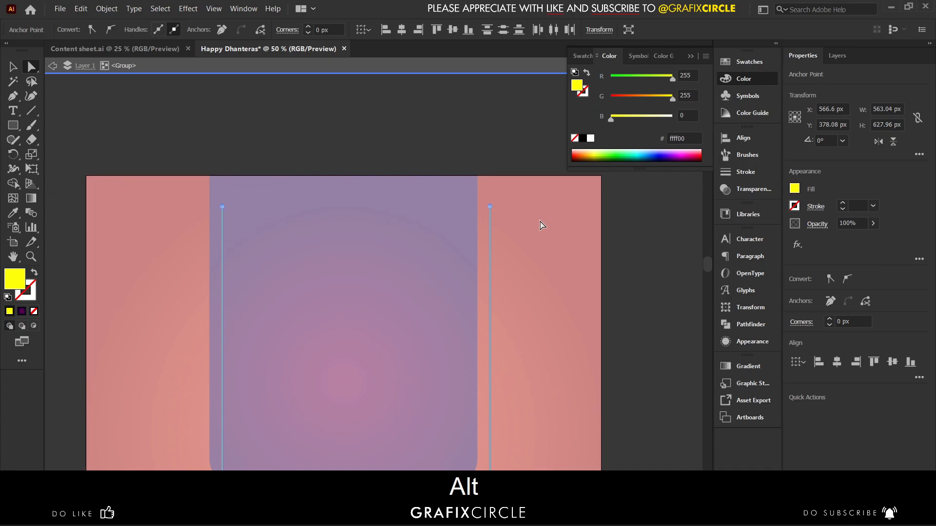
key(Up)
key(Up)
key(Up)
key(Up)
key(Up)
key(Up)
key(Up)
key(Up)
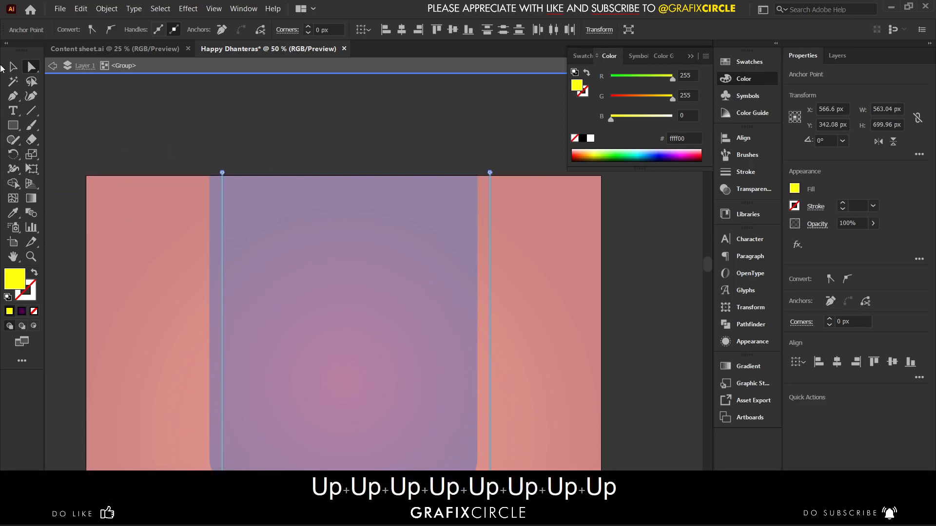
click(14, 67)
double_click(137, 116)
scroll(362, 202, down, 1)
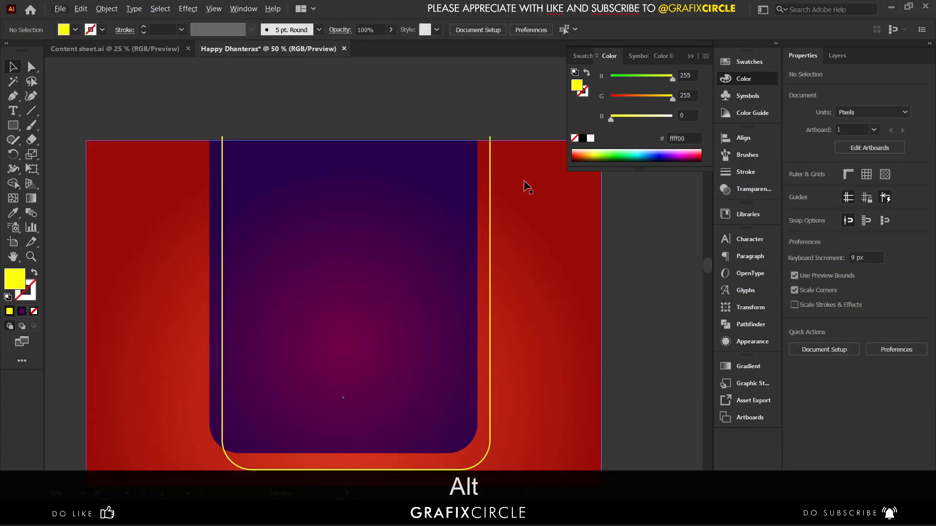
Trim both outline ends flush with the red background's upper edge using Shape Builder, and deselect everything
click(505, 166)
shift+click(490, 142)
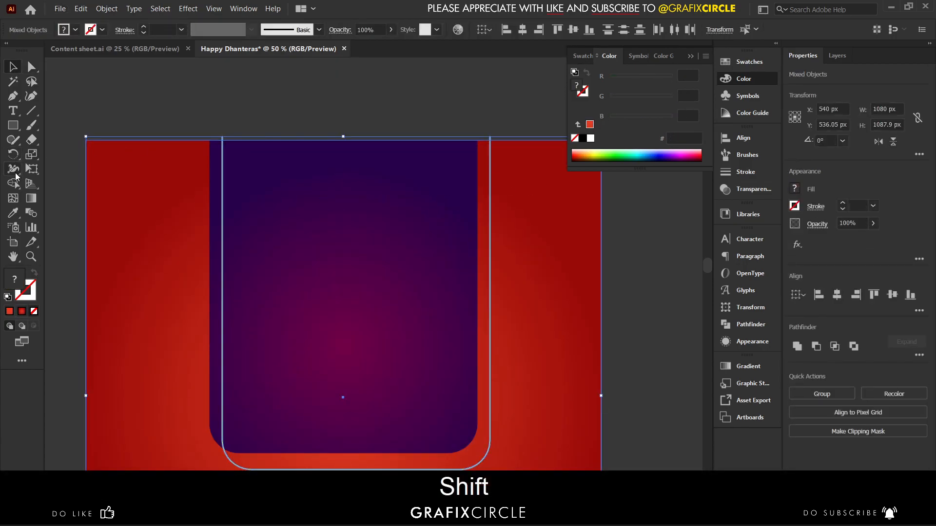
click(13, 183)
scroll(238, 123, up, 5)
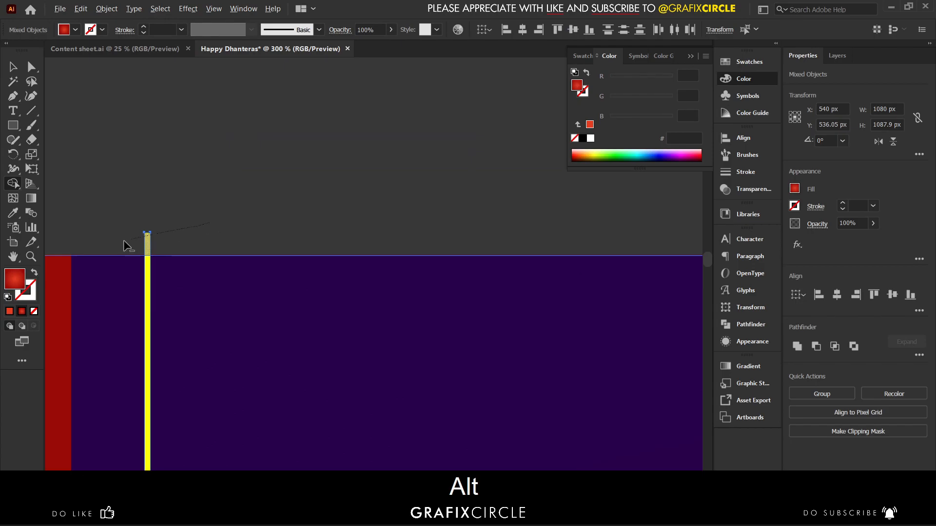
scroll(116, 235, down, 1)
scroll(116, 235, down, 5)
scroll(103, 286, up, 3)
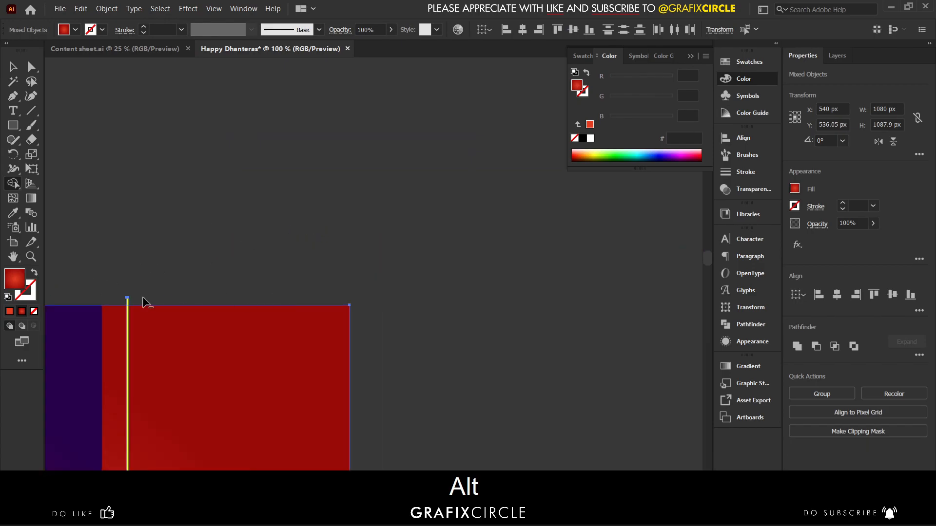
scroll(317, 273, down, 3)
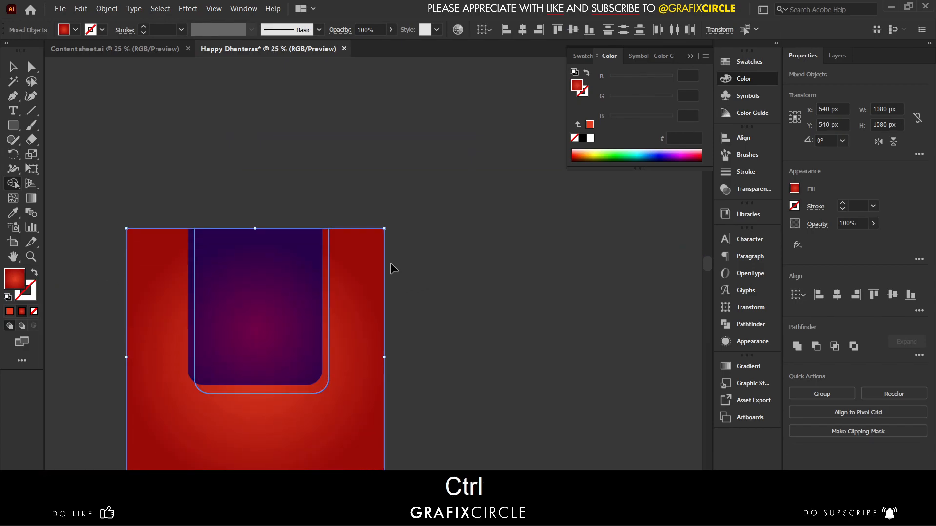
key(ctrl+KP_0)
click(10, 69)
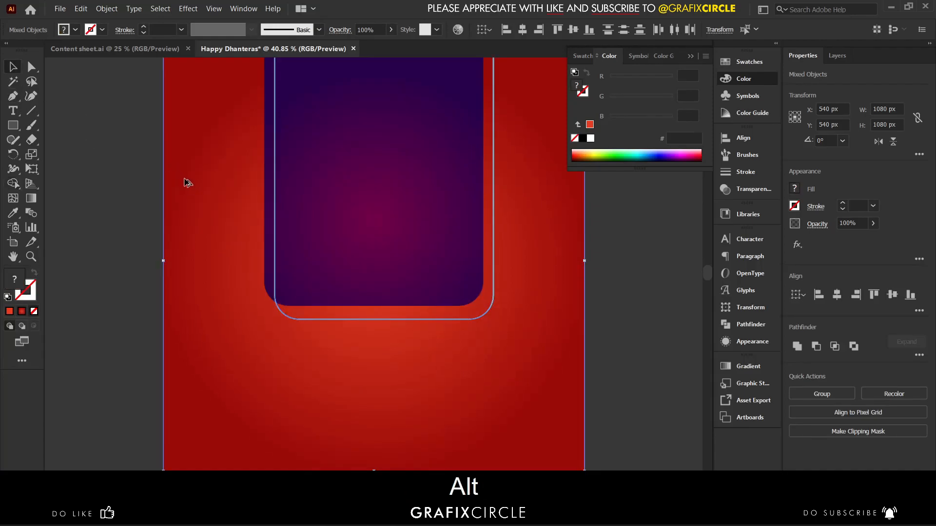
scroll(190, 187, down, 1)
click(689, 57)
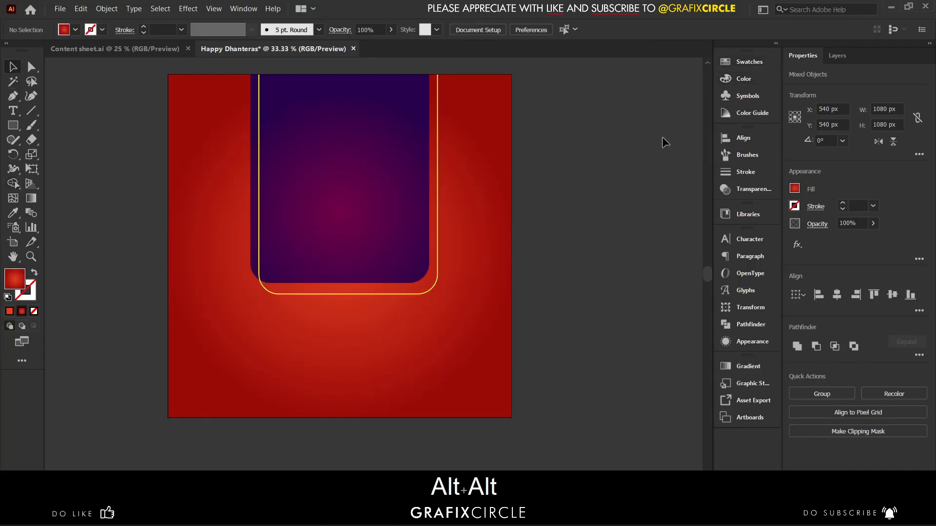
click(662, 138)
scroll(662, 138, up, 1)
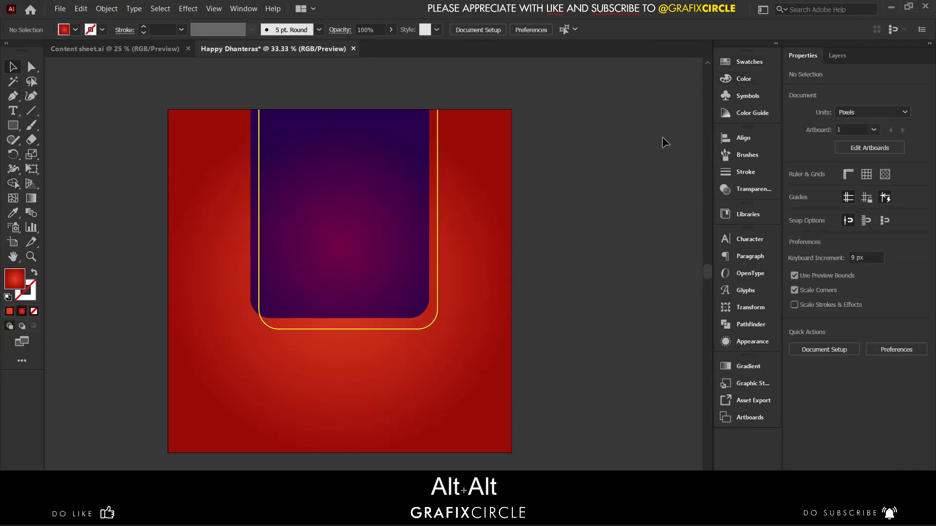
Widen the purple panel and yellow outline together, symmetrically about their centre
click(427, 222)
shift+click(439, 214)
drag(441, 221, 448, 220)
click(545, 221)
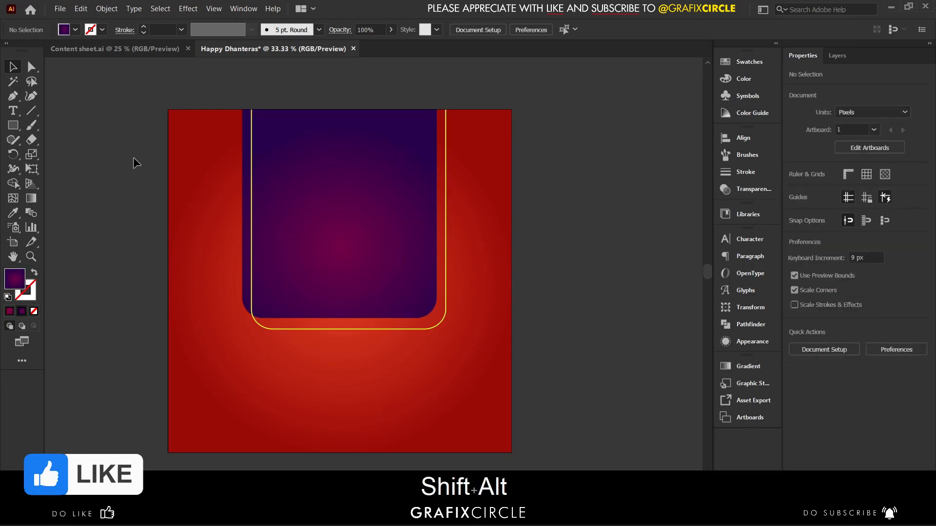
Copy the pot and gold coins artwork from Content sheet.ai and paste it into the Happy Dhanteras document
click(131, 49)
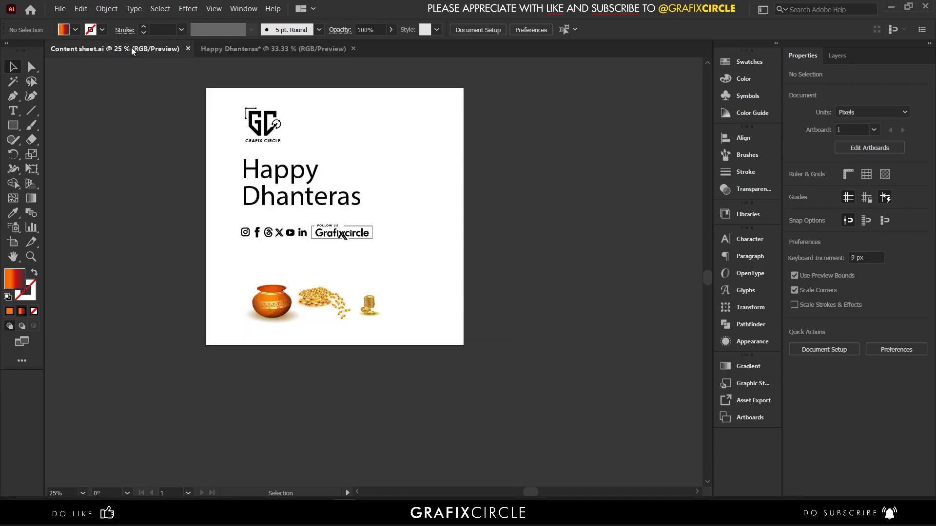
drag(419, 364, 418, 364)
key(ctrl+c)
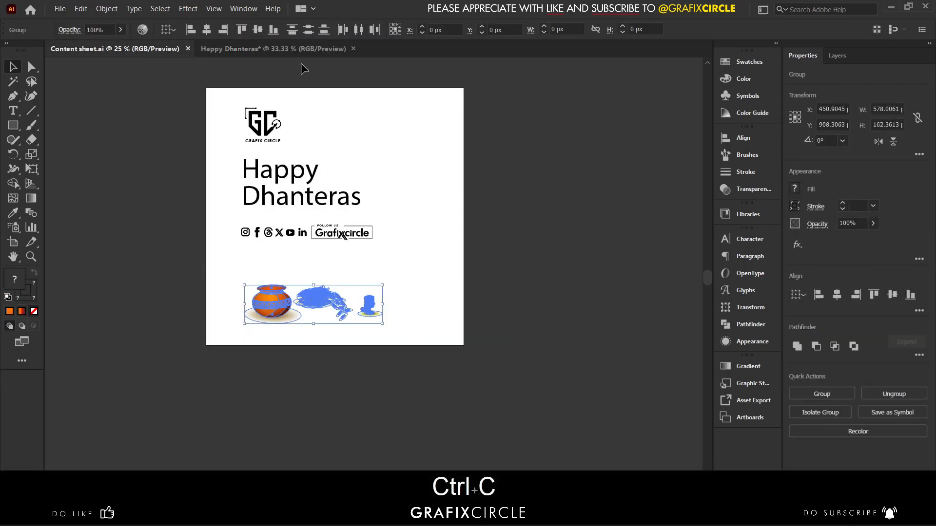
click(287, 49)
key(ctrl+v)
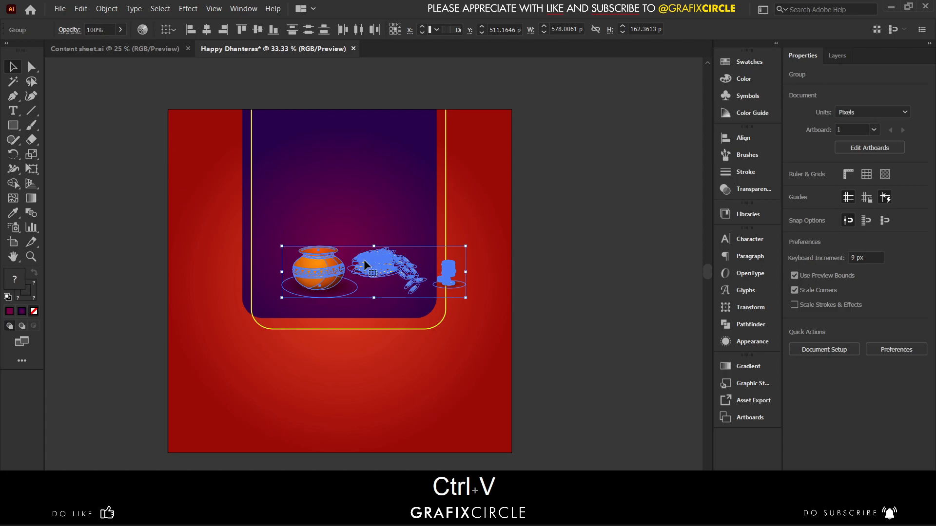
click(579, 232)
scroll(429, 271, up, 2)
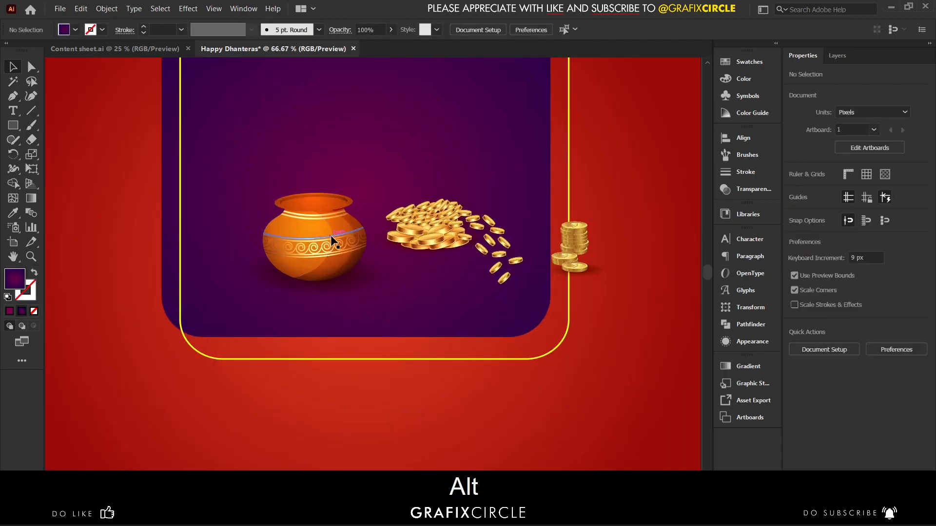
Separate the pasted coin groups: place the pile and scattered coins above the pot, and the coin stack off to the right
click(436, 245)
drag(437, 245, 446, 140)
drag(424, 273, 315, 132)
drag(566, 271, 622, 224)
Duplicate the pot to its right, tilt the copy clockwise, scale it down and tuck it against the original pot
click(319, 263)
drag(320, 263, 381, 267)
drag(451, 226, 462, 258)
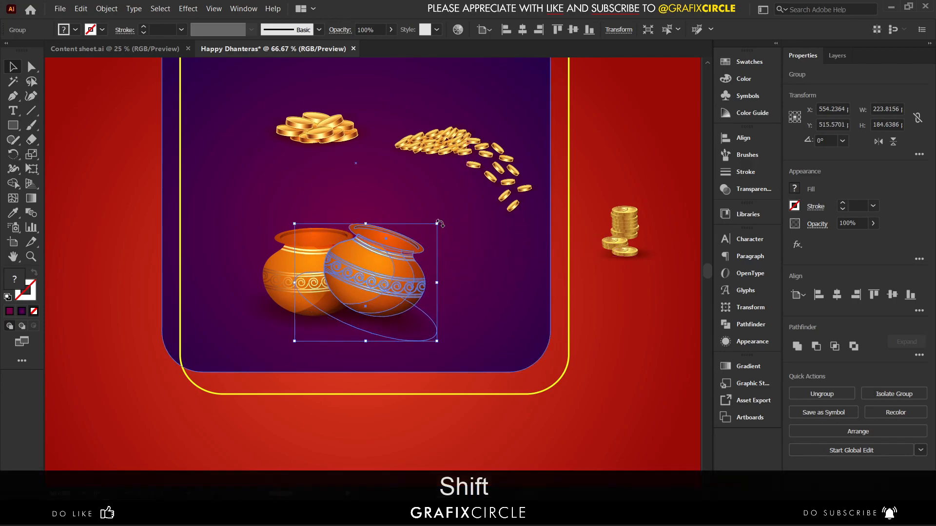
drag(436, 224, 404, 252)
drag(376, 278, 391, 268)
drag(416, 211, 415, 216)
drag(408, 241, 408, 241)
Fit the scattered coins to the tilted pot's mouth so they spill out to the right
drag(511, 270, 472, 306)
click(477, 274)
click(440, 270)
scroll(404, 248, up, 2)
drag(401, 243, 376, 267)
Place the coin pile on the upright pot's mouth and scale it down to about 157 px wide
scroll(447, 326, down, 3)
drag(369, 210, 364, 361)
scroll(366, 215, up, 2)
scroll(367, 350, up, 3)
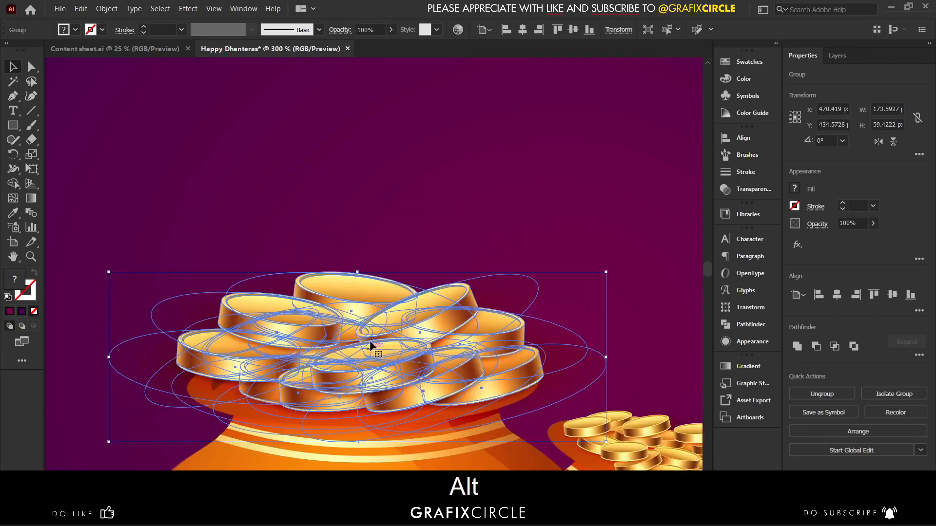
drag(361, 226, 356, 300)
scroll(279, 251, down, 2)
scroll(279, 251, down, 4)
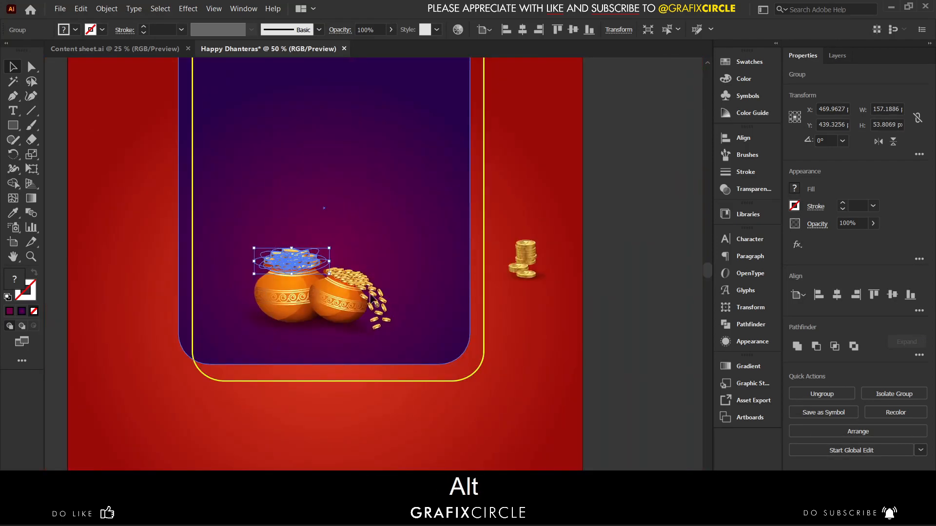
click(507, 342)
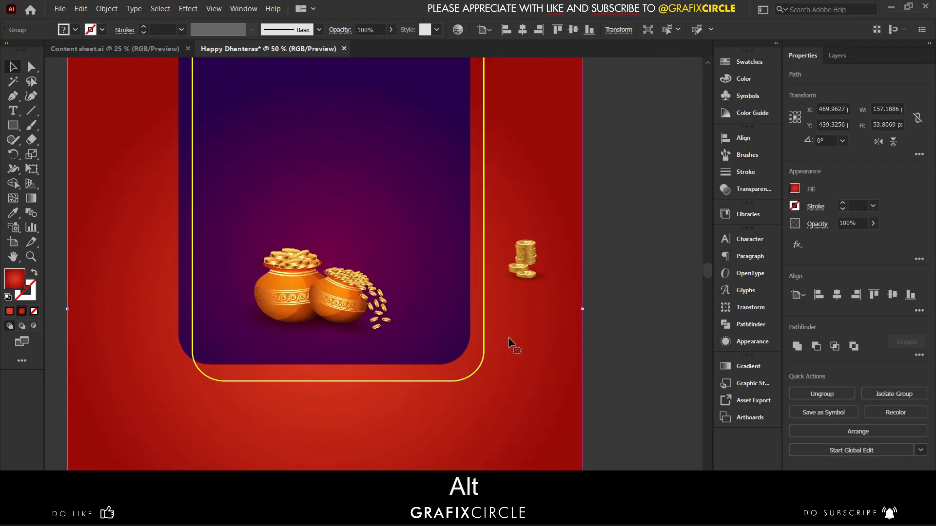
Group the two pots with their coins and centre the group horizontally on the artboard
click(376, 299)
shift+click(288, 271)
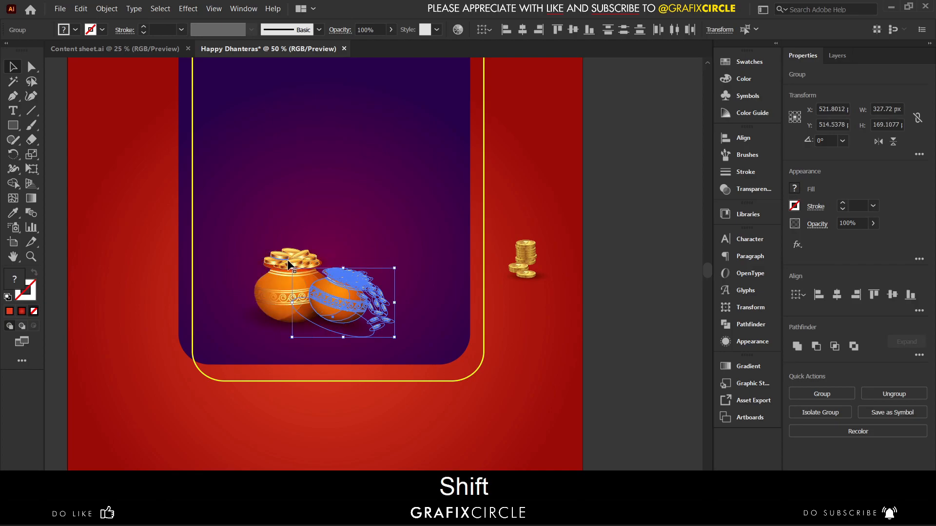
key(ctrl+shift+g)
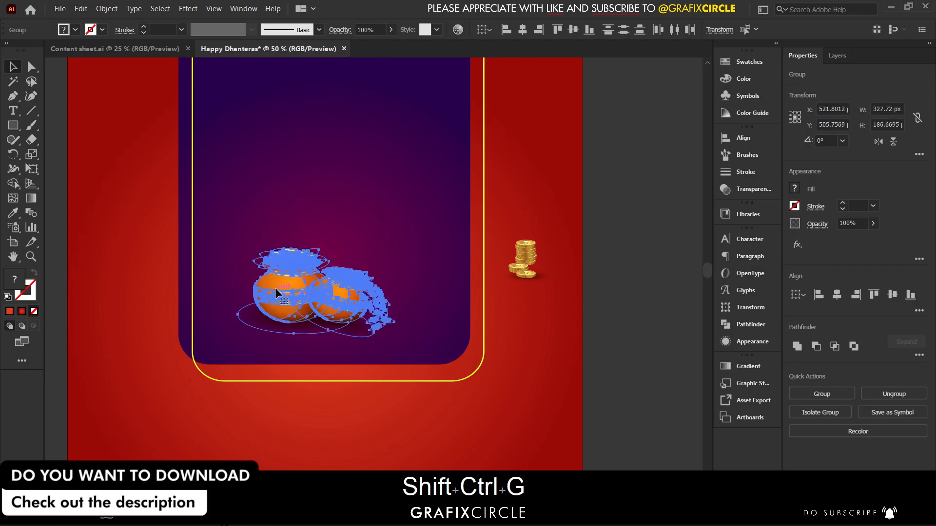
click(522, 30)
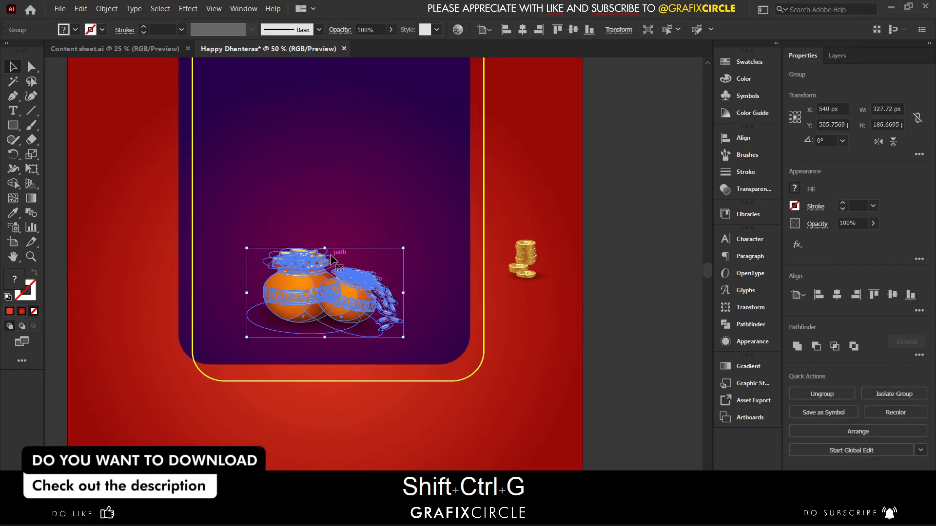
Enlarge the grouped pots and coins and settle them in the lower middle of the purple panel
drag(325, 250, 339, 193)
drag(344, 251, 350, 241)
scroll(297, 230, down, 2)
click(495, 232)
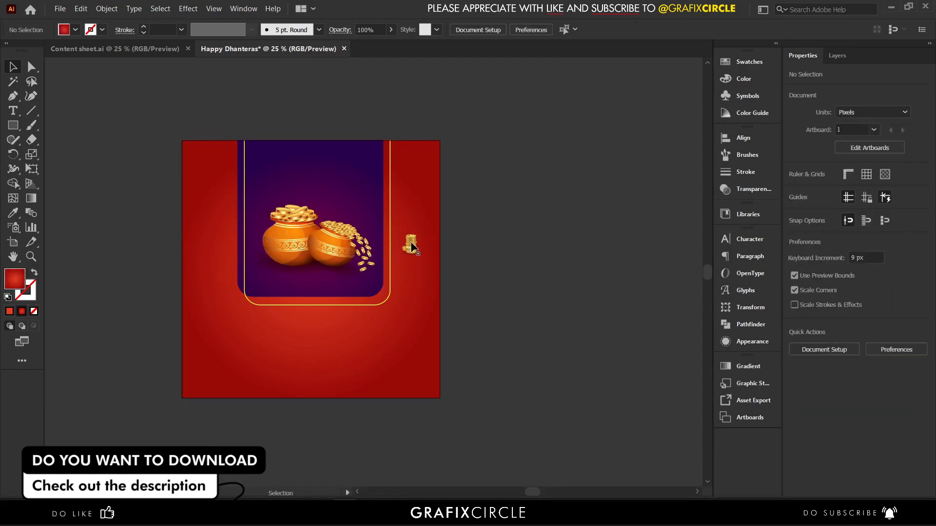
Move the coin stack to the red area below the panel's lower left corner
drag(222, 328, 246, 348)
scroll(222, 327, up, 1)
scroll(246, 347, down, 4)
click(495, 323)
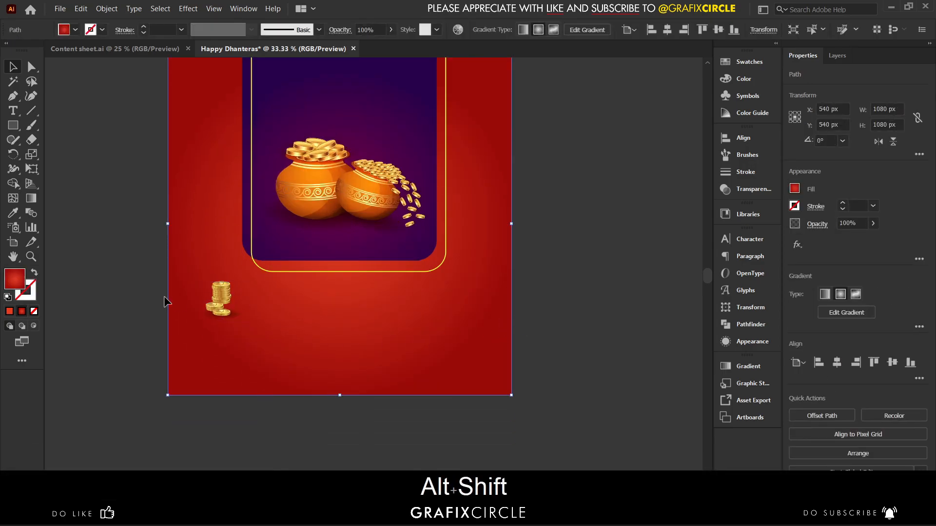
Duplicate the coin stack to the right and reduce the copy to a single column resting on its shadow
drag(219, 301, 415, 306)
scroll(415, 306, up, 3)
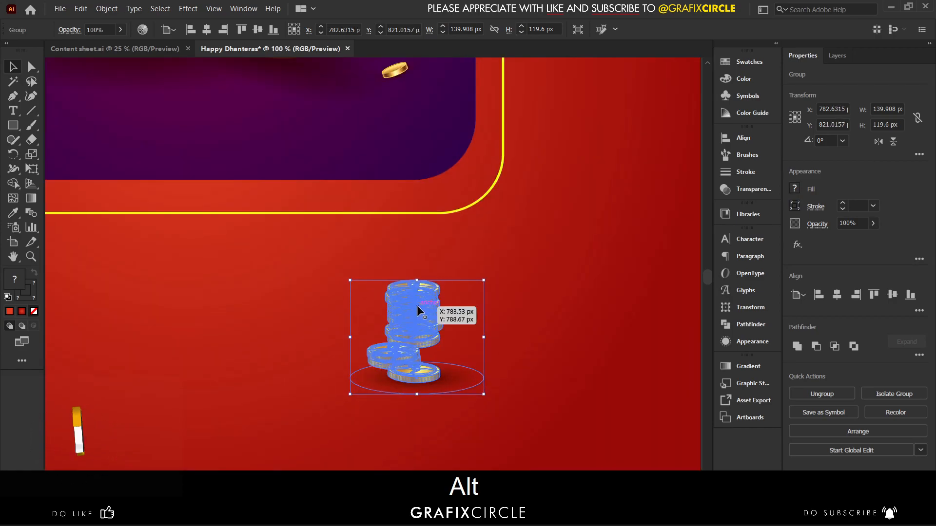
double_click(415, 306)
double_click(396, 350)
click(397, 350)
key(Delete)
drag(423, 307, 425, 335)
key(Escape)
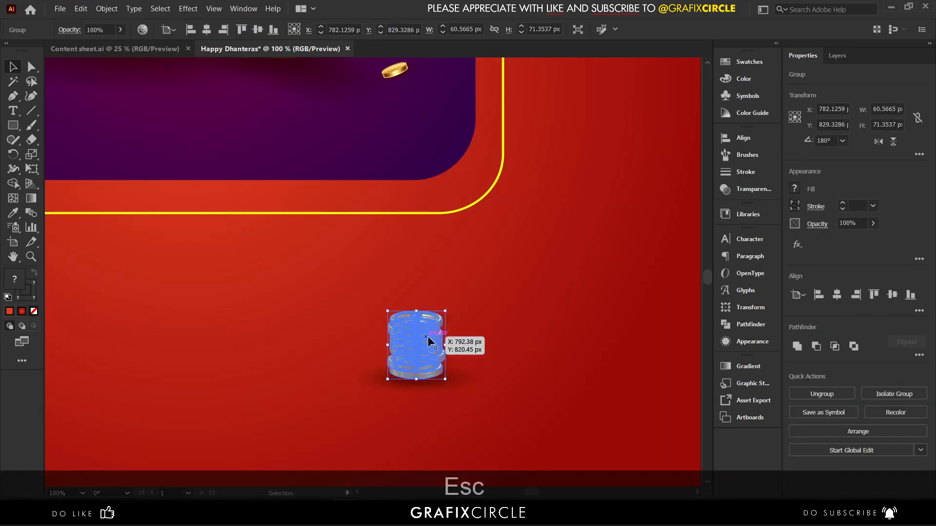
Place another copy of the coin stack with loose coins near the artboard's lower right corner
alt+scroll(507, 311, down, 4)
click(504, 309)
drag(504, 309, 542, 288)
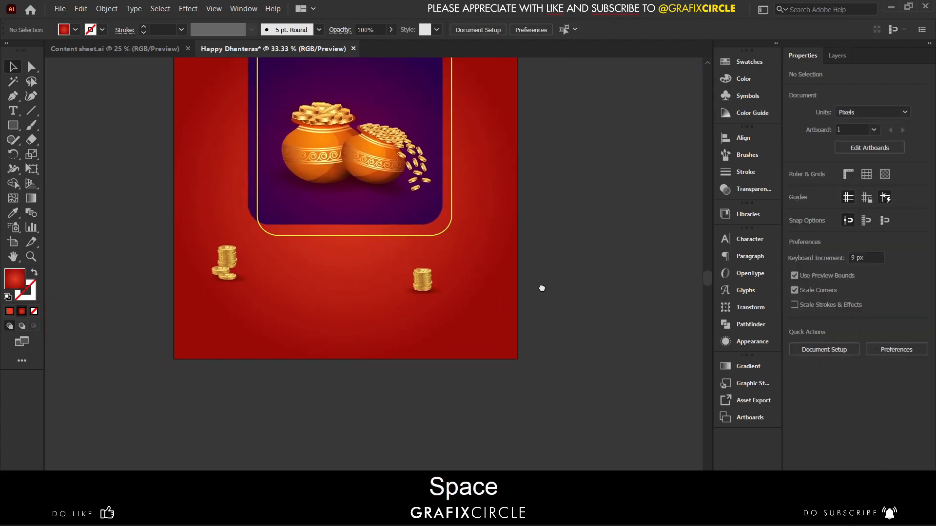
drag(325, 285, 453, 322)
drag(561, 302, 492, 297)
scroll(472, 294, up, 3)
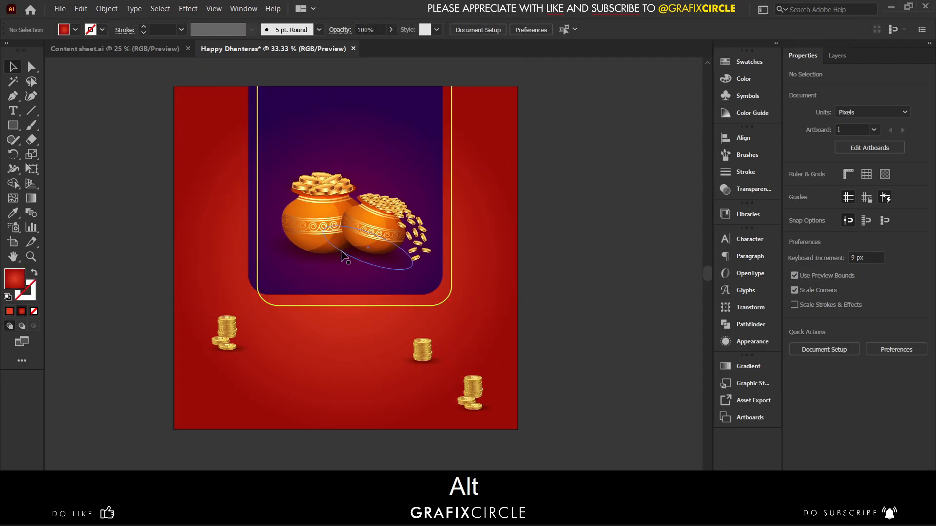
Copy the Happy and Dhanteras texts from the Content sheet document into the Happy Dhanteras post
click(71, 48)
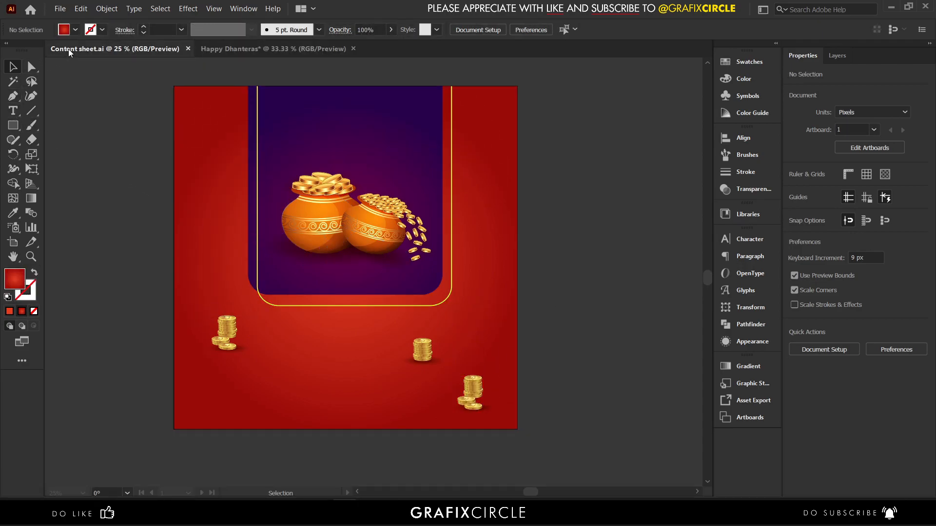
click(267, 188)
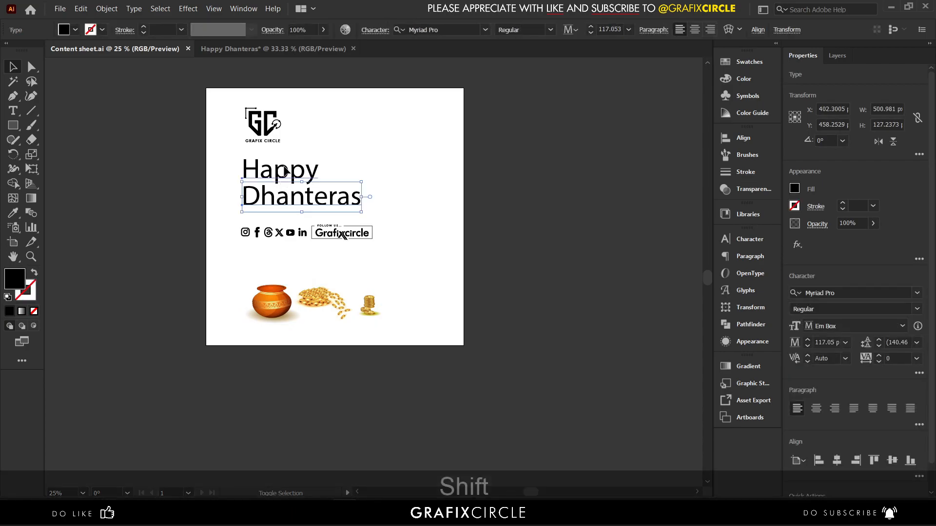
shift+click(285, 172)
click(298, 49)
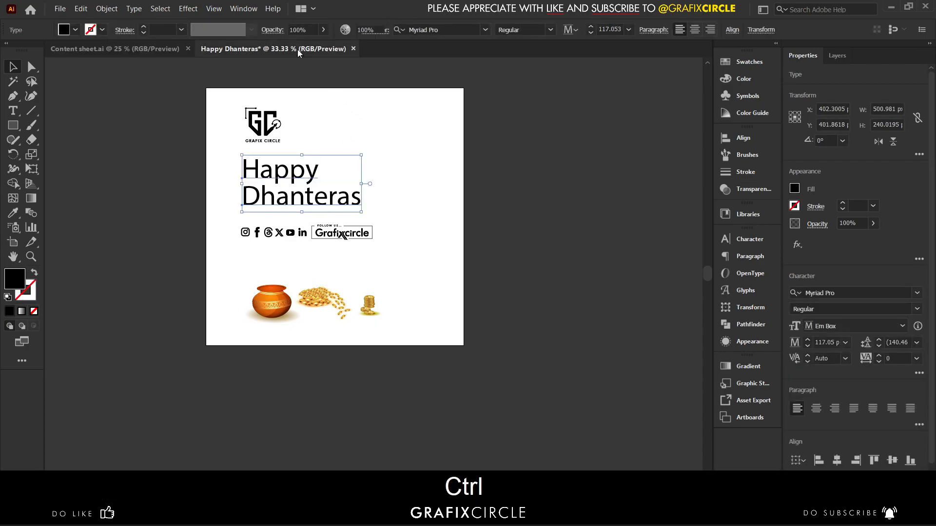
key(ctrl+v)
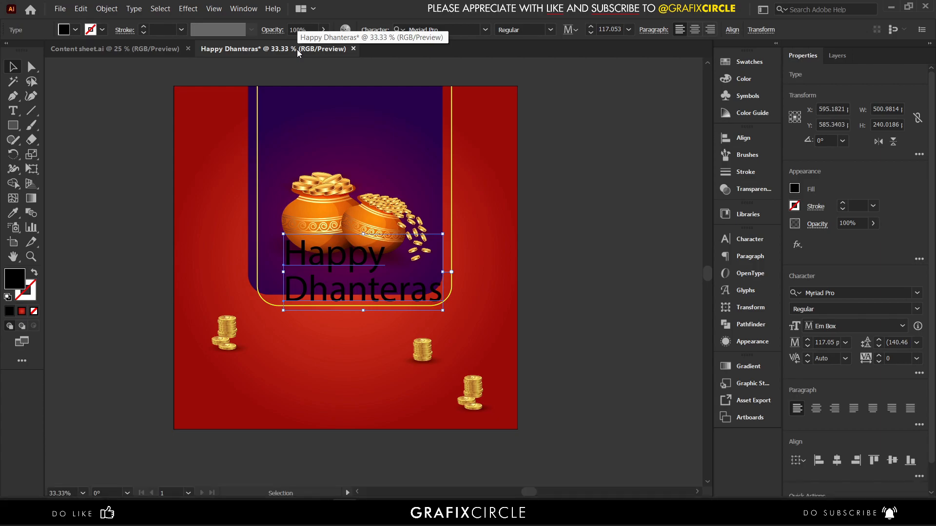
Place the two text lines below the panel, scaled to about 386 px wide and coloured with the panel outline's yellow
drag(359, 300, 341, 382)
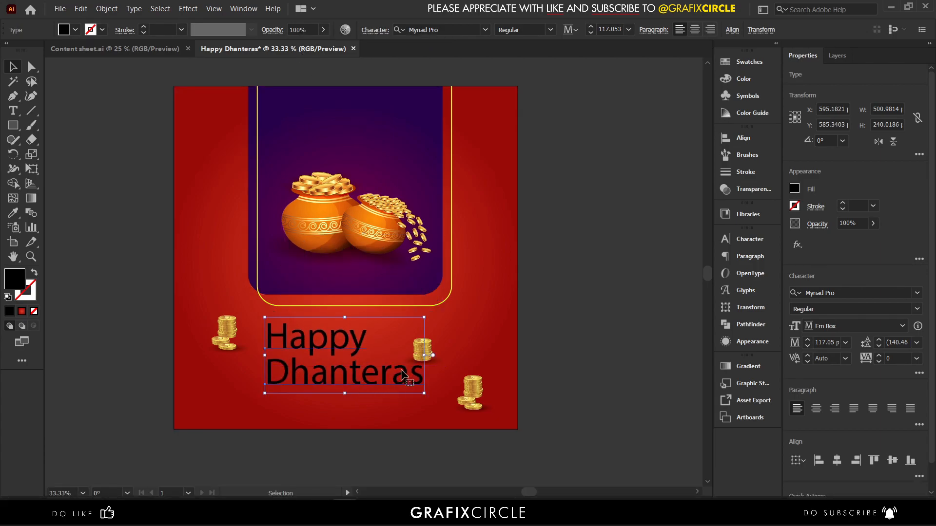
drag(424, 355, 406, 355)
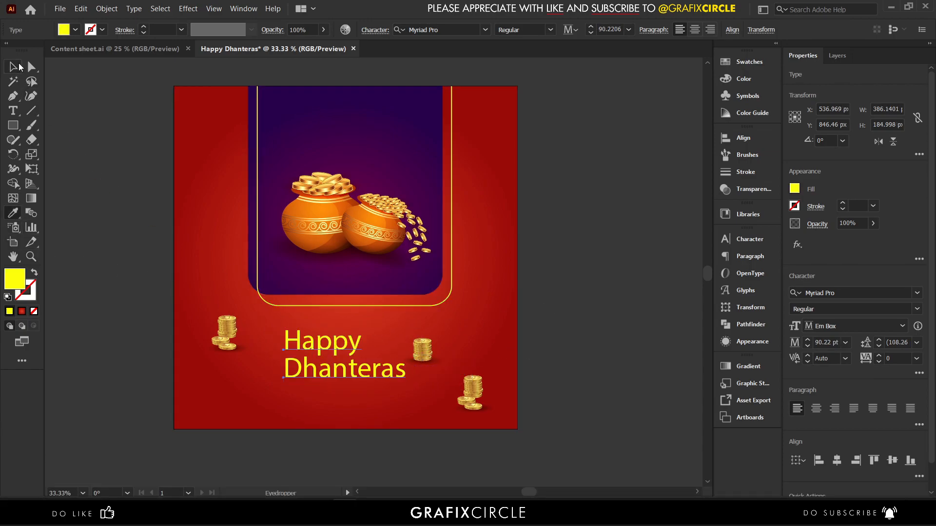
click(96, 179)
Set the word Happy in the Gotham Medium font
click(321, 344)
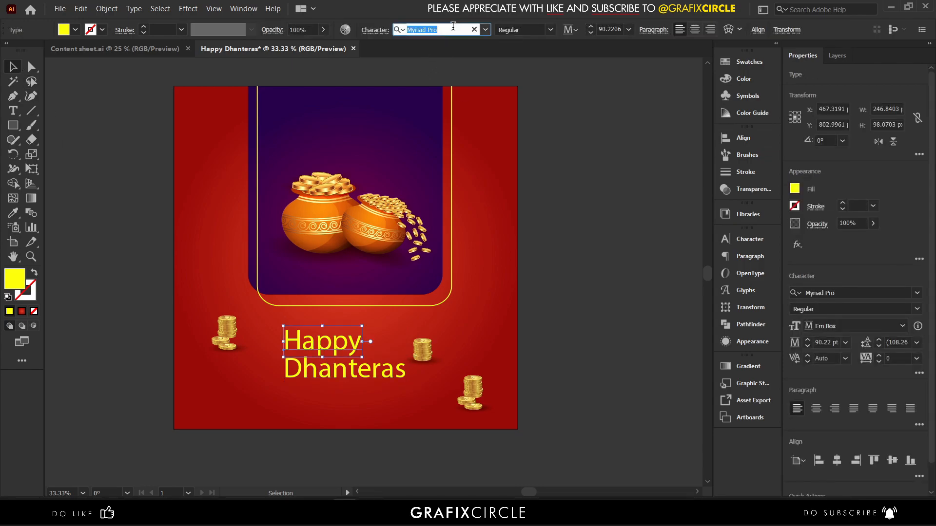
text(gioth)
key(BackSpace)
key(BackSpace)
key(BackSpace)
key(BackSpace)
key(BackSpace)
key(BackSpace)
text(gotham)
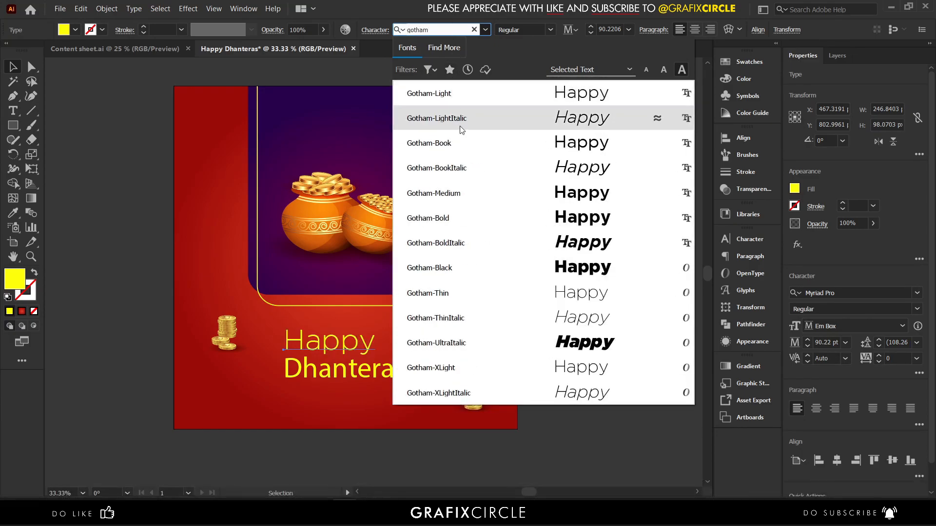
click(475, 193)
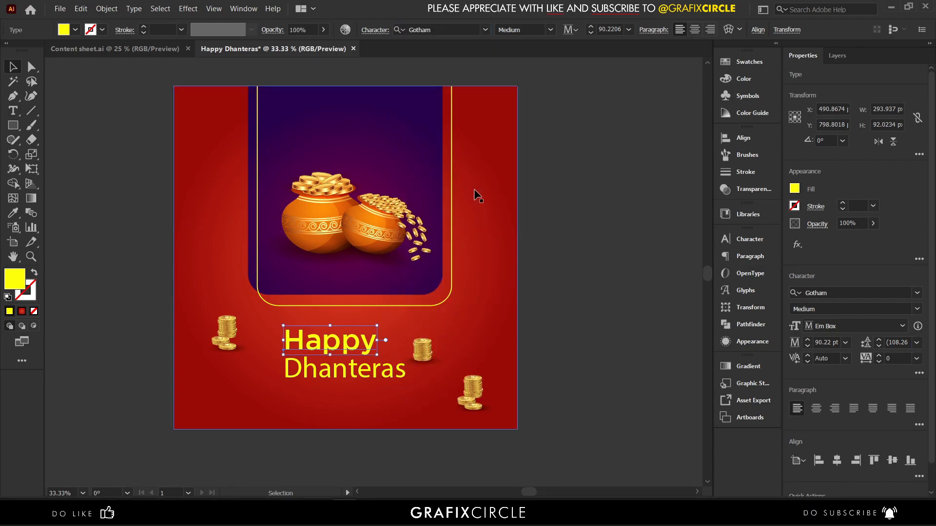
Turn the word Happy into all caps and scale it down to about 181 px wide
click(750, 239)
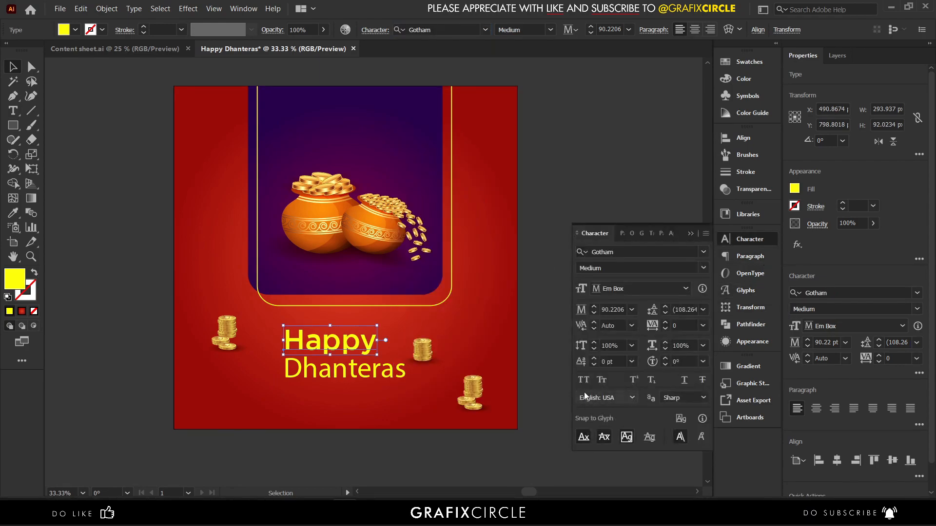
click(691, 233)
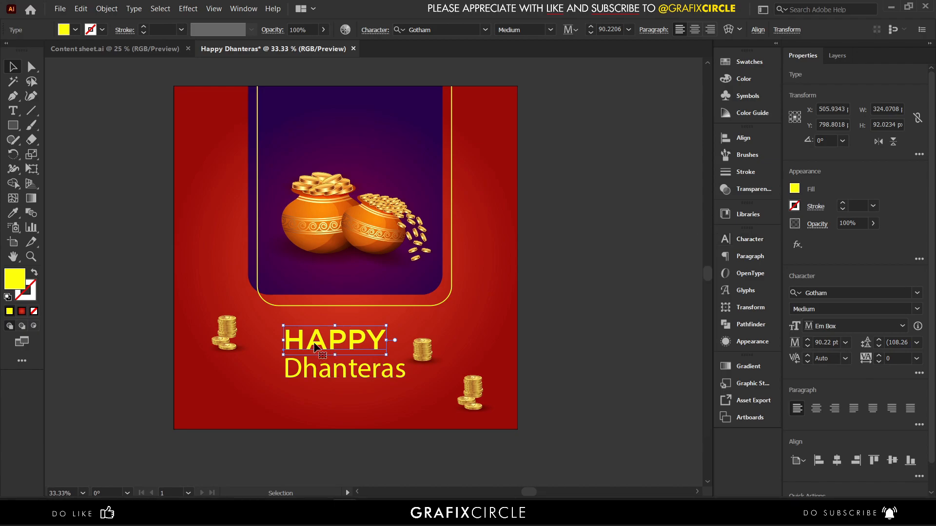
drag(283, 340, 321, 344)
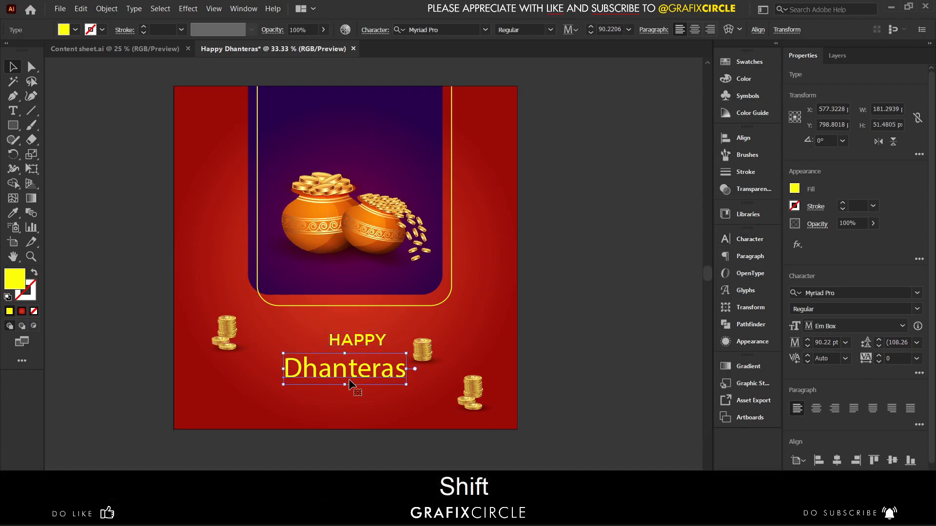
Set the word Dhanteras in Bibliophile Script Regular and enlarge it to about 569 px wide, centred below the panel
click(451, 28)
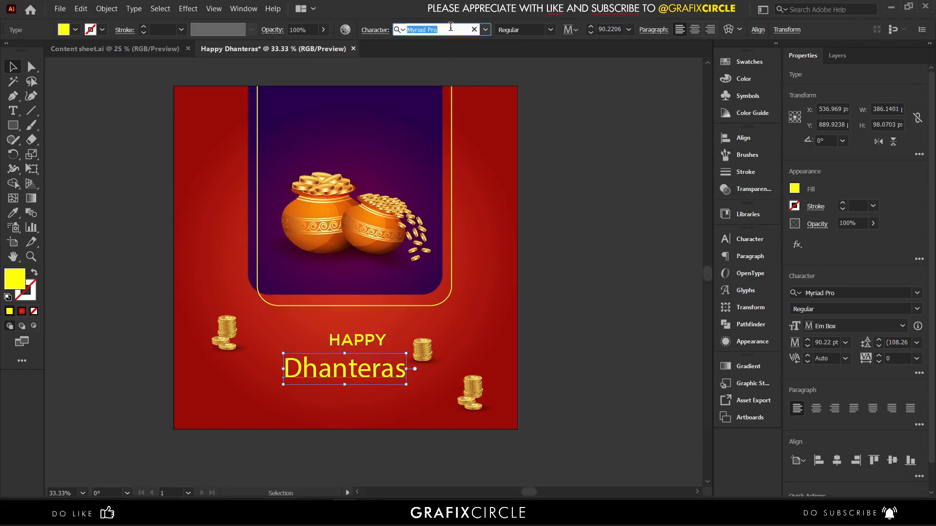
text(bibli)
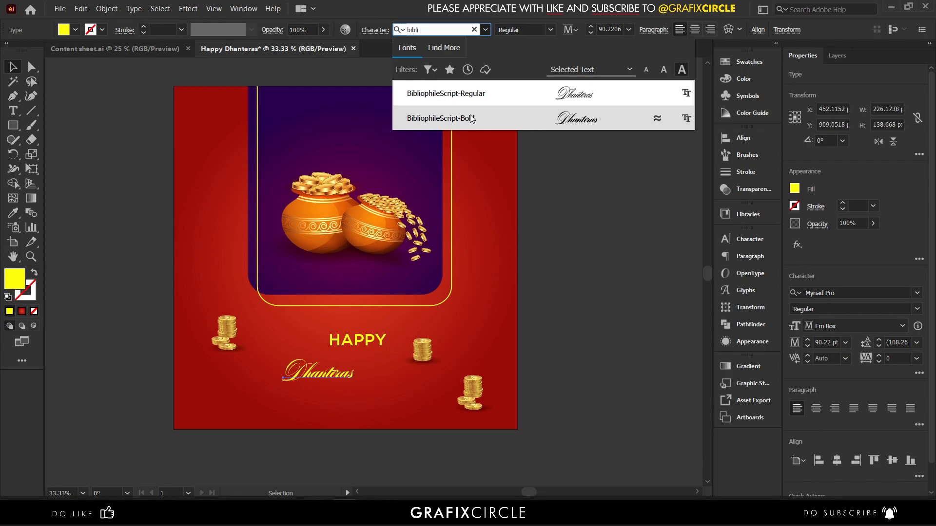
click(480, 103)
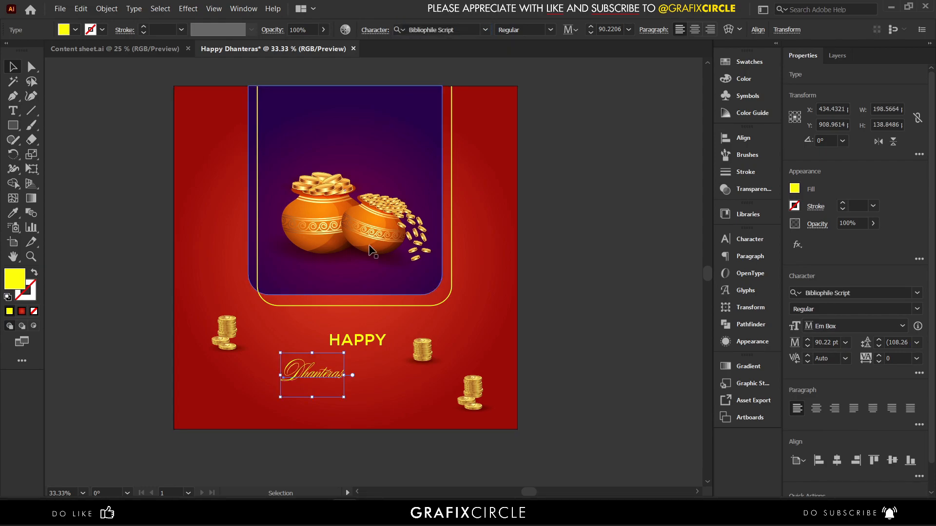
drag(345, 375, 459, 383)
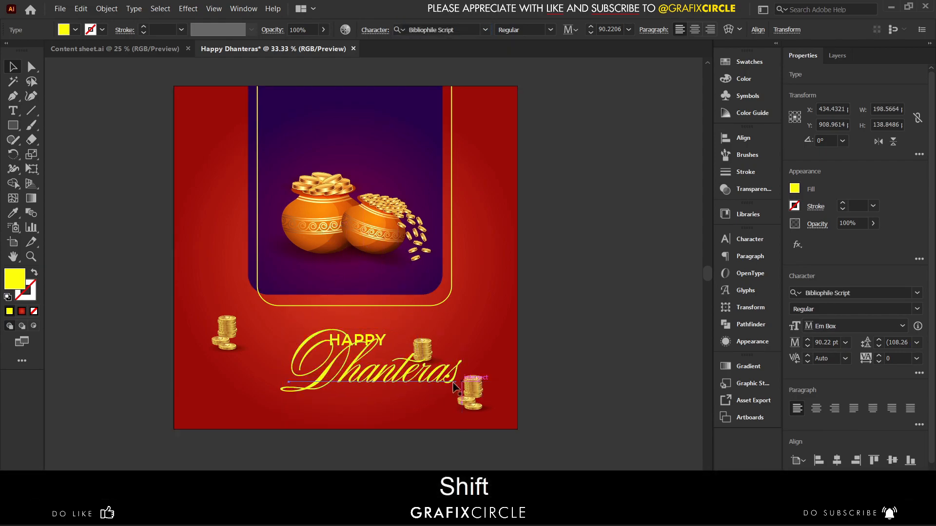
drag(378, 375, 350, 382)
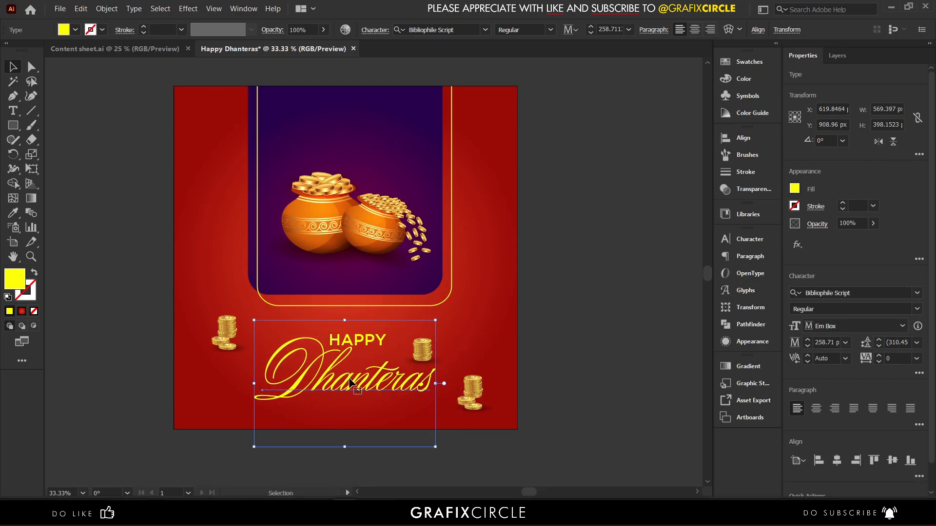
Nudge the Dhanteras script text up slightly and expand it into shapes
click(565, 333)
scroll(366, 311, up, 2)
drag(366, 312, 361, 294)
click(107, 8)
click(174, 151)
key(Return)
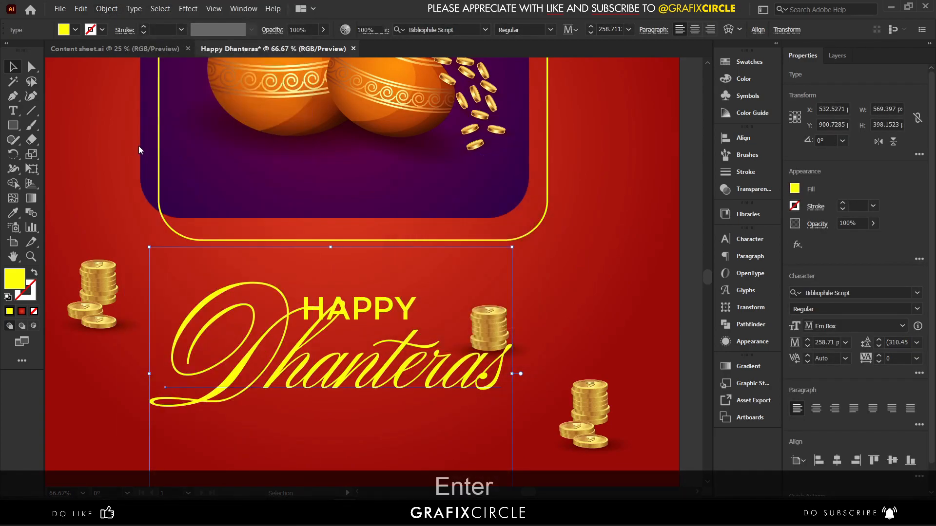
Shrink HAPPY to about 154 px wide above the end of Dhanteras and slightly enlarge the script word
drag(398, 310, 458, 303)
scroll(492, 316, down, 1)
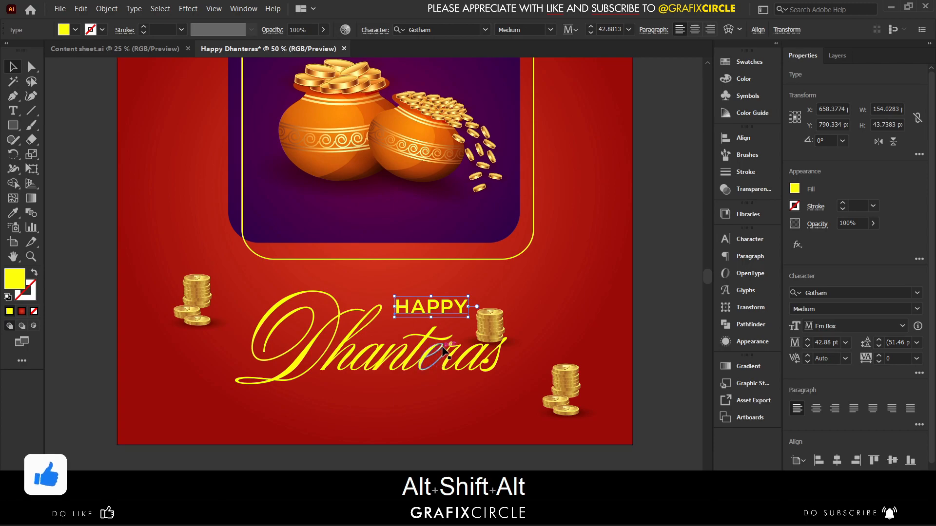
click(486, 356)
Move the single coin column up so it stands just to the right of HAPPY
drag(506, 337, 495, 306)
click(606, 339)
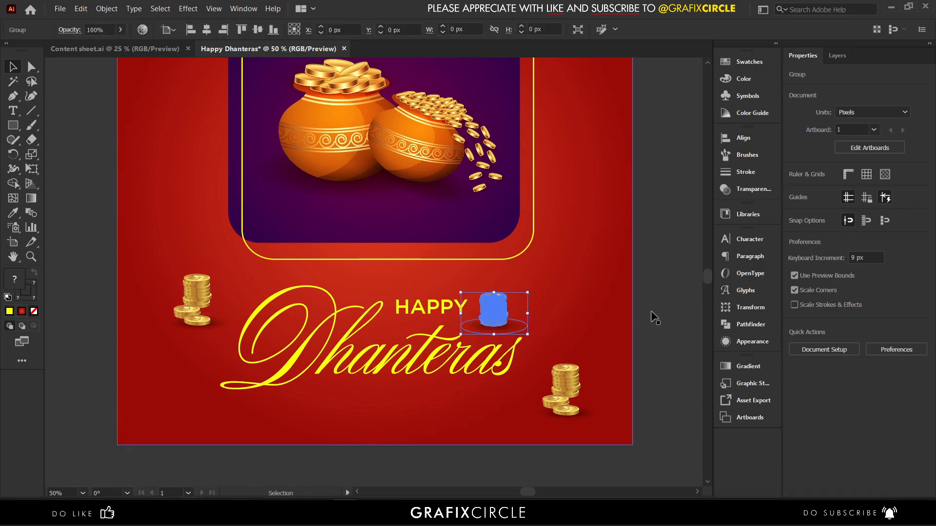
click(661, 305)
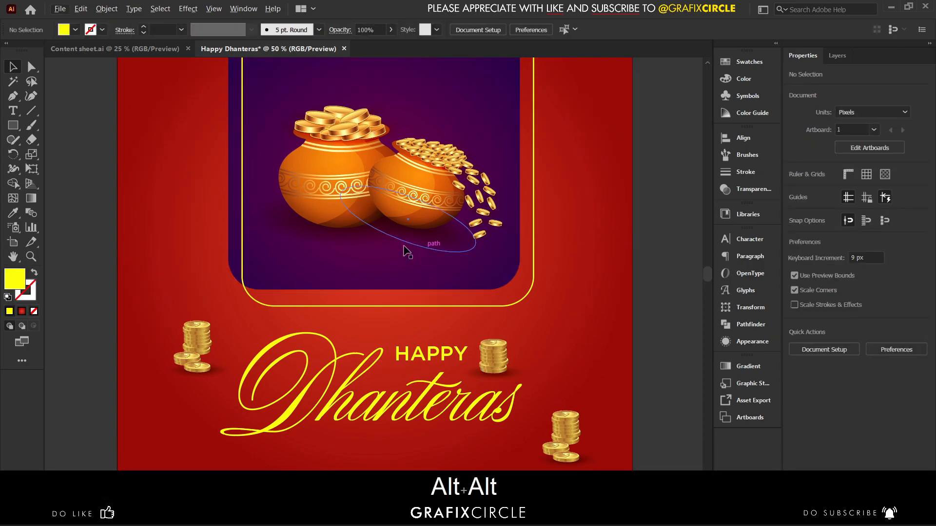
scroll(407, 251, down, 1)
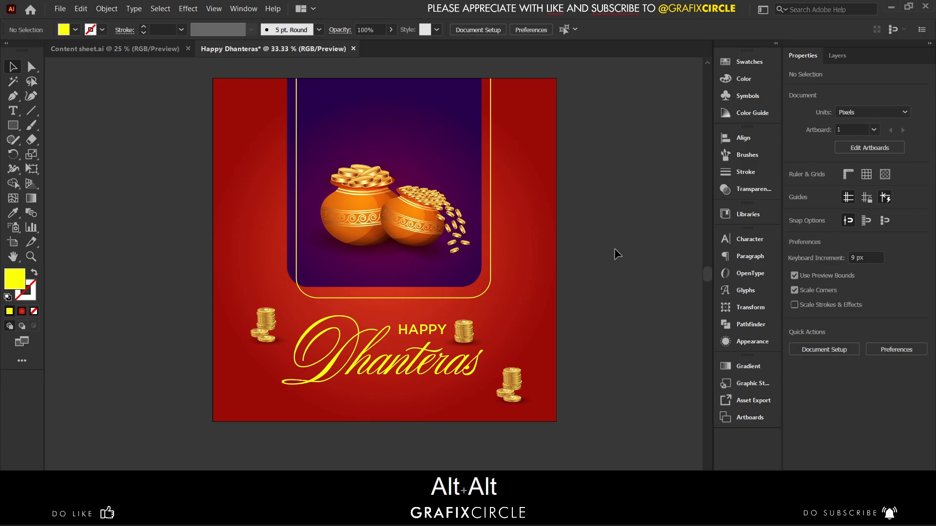
scroll(563, 239, up, 1)
Copy the GC logo and the social media icon row from the Content sheet document into the post
click(121, 49)
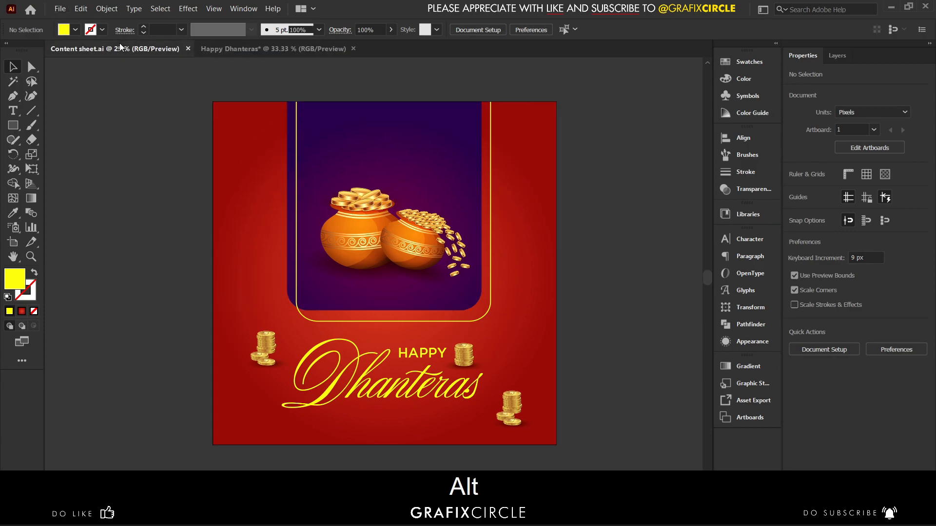
click(247, 126)
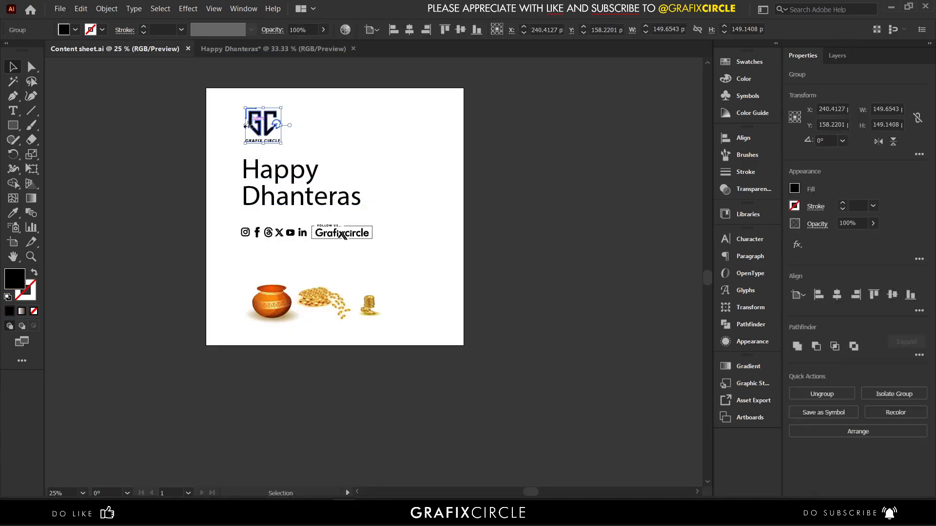
shift+click(281, 234)
key(ctrl+shift+c)
click(302, 48)
key(ctrl+v)
Recolour the pasted logo and social media row with the yellow sampled from the Dhanteras lettering
click(17, 215)
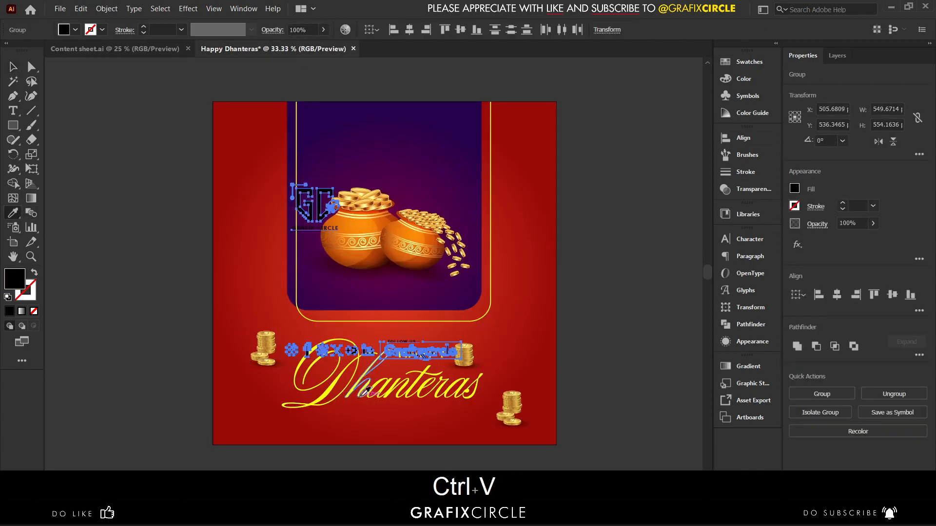
click(366, 390)
click(13, 67)
click(191, 193)
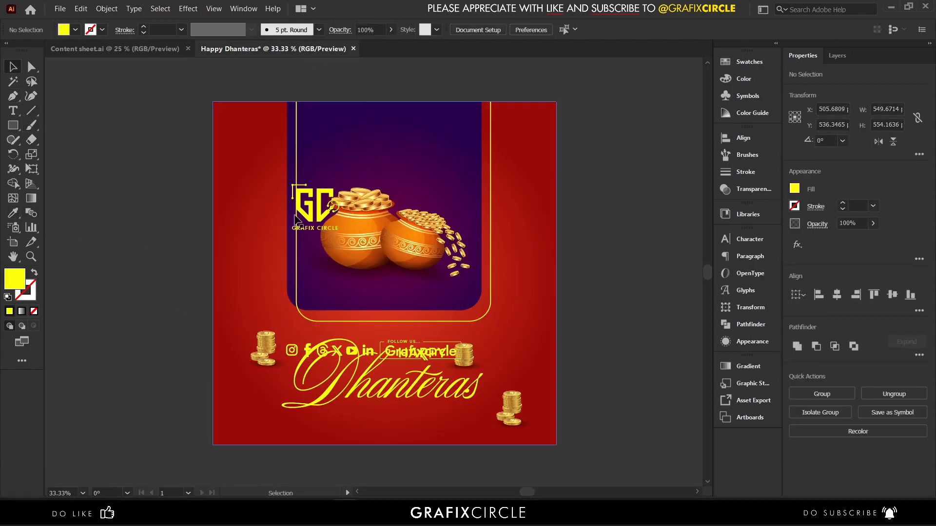
Centre the logo horizontally near the artboard's top edge and scale it down to about 87 px wide
click(305, 212)
click(410, 29)
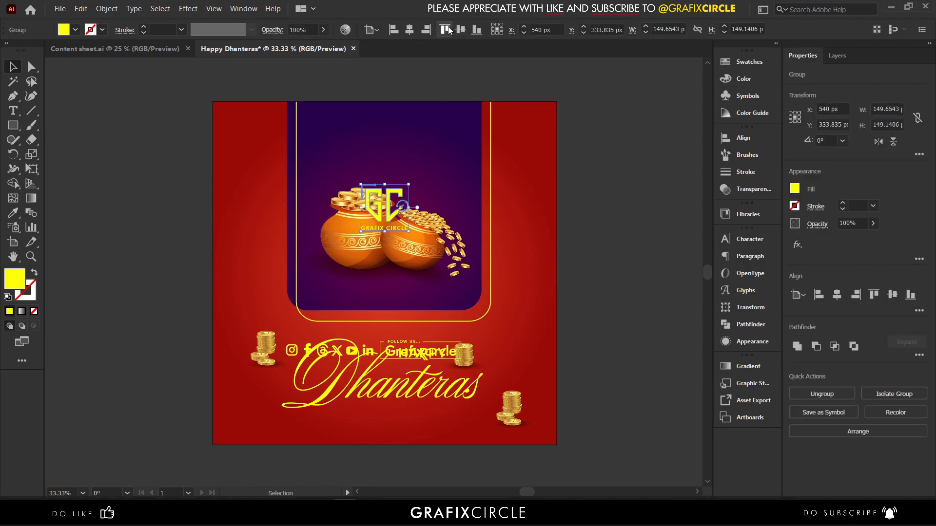
click(448, 30)
click(585, 97)
drag(390, 129, 395, 153)
click(593, 209)
scroll(385, 147, up, 1)
scroll(554, 240, down, 3)
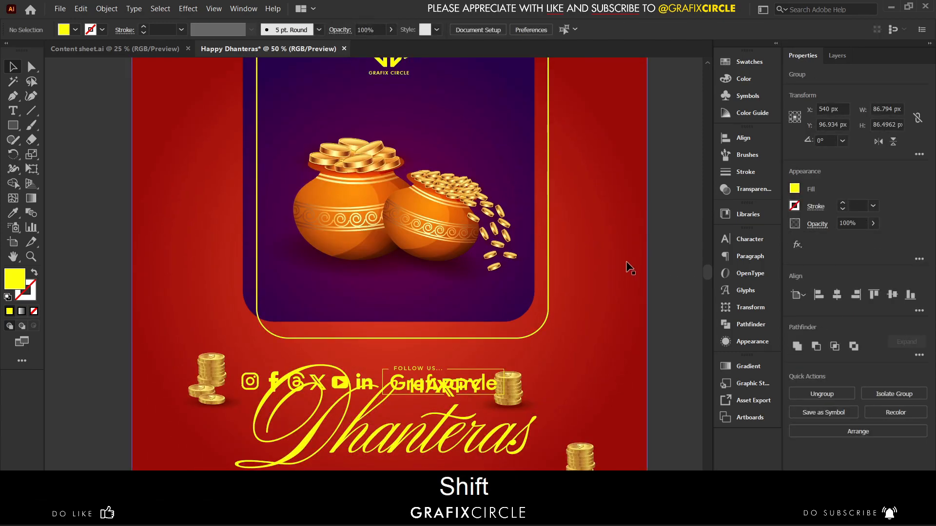
click(627, 266)
Scale the social media row to about 277 px wide and centre it horizontally near the artboard's bottom edge
scroll(626, 266, down, 2)
drag(415, 322, 438, 432)
drag(240, 442, 309, 438)
scroll(342, 414, down, 2)
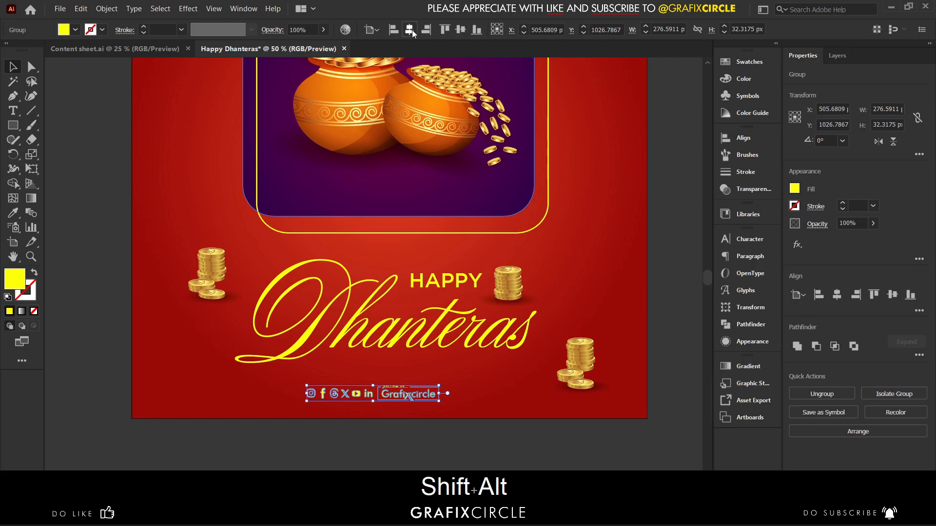
click(413, 33)
click(681, 271)
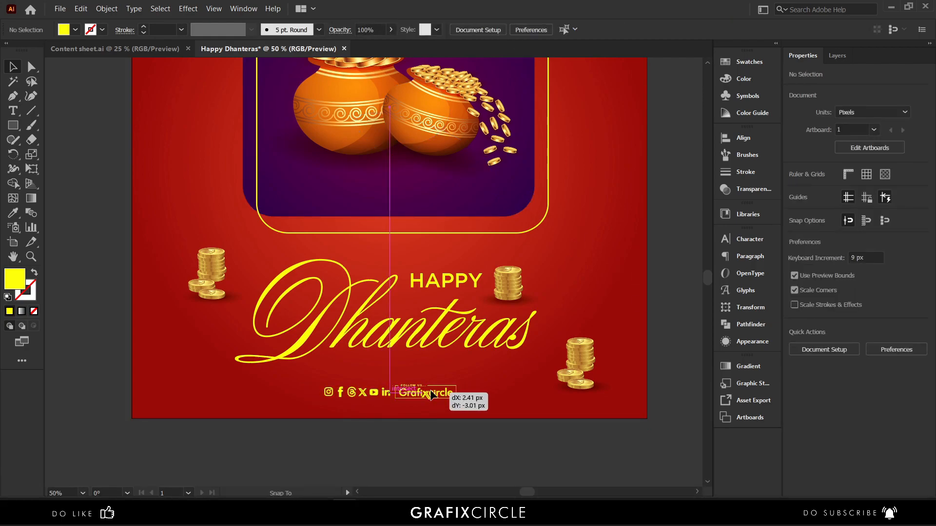